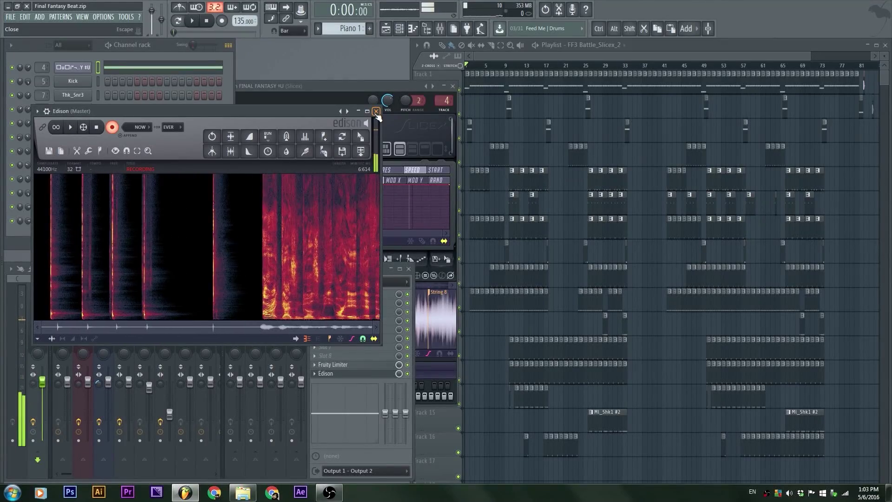
Close the Edison recorder and bring the Final Fantasy Slicex window into full view.
left_click(376, 111)
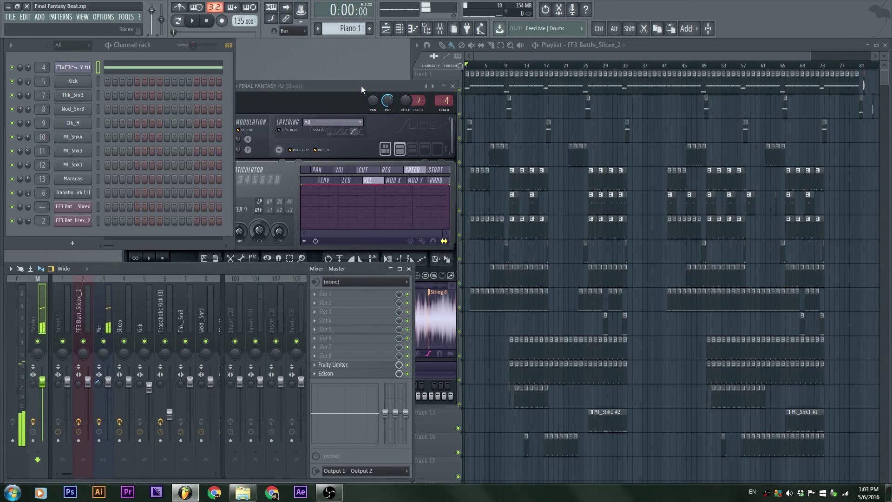
left_click_drag(339, 84, 322, 96)
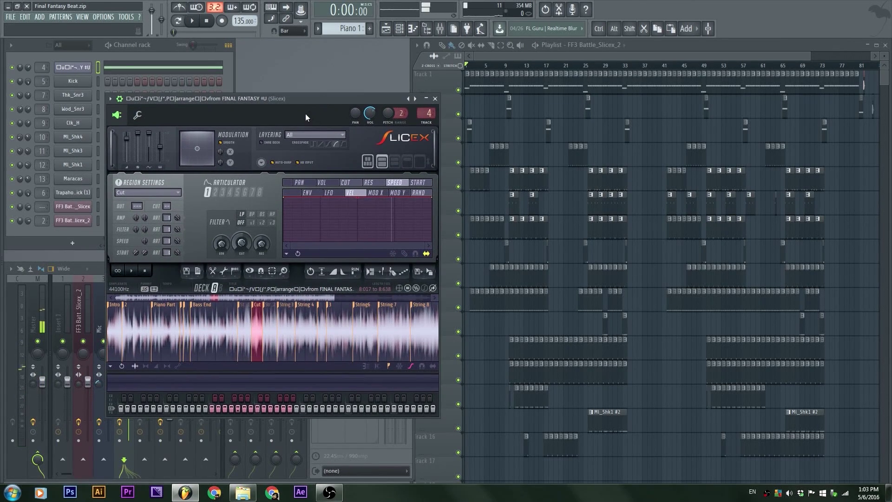
Browse the plugins available for insertion from the Final Fantasy channel to locate Slicex, keeping the existing Slicex window in view.
right_click(70, 66)
mouse_move(113, 118)
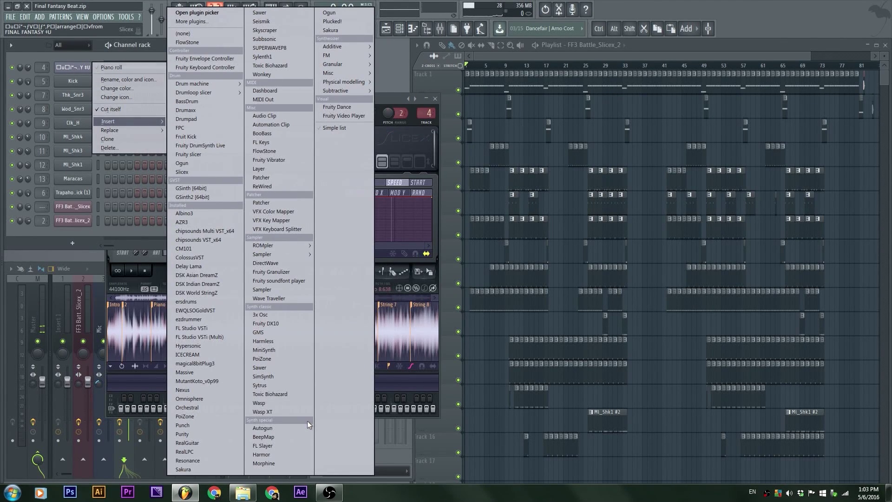
left_click(196, 174)
left_click_drag(321, 124, 266, 84)
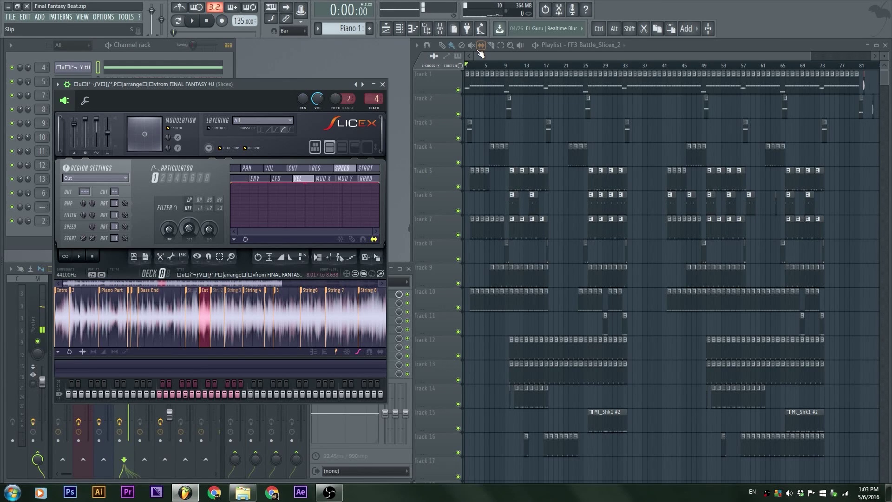
Play the opening bars of the song arrangement in the playlist and stop playback.
left_click(506, 55)
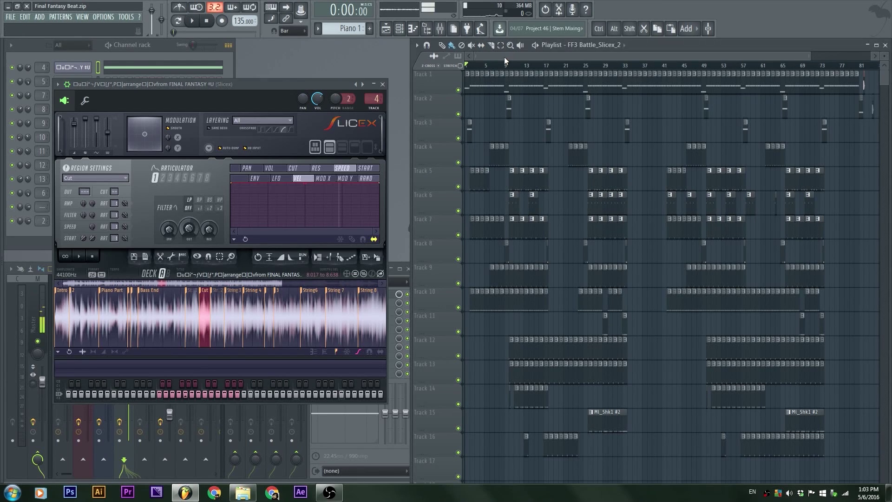
scroll(521, 137, "up", 8)
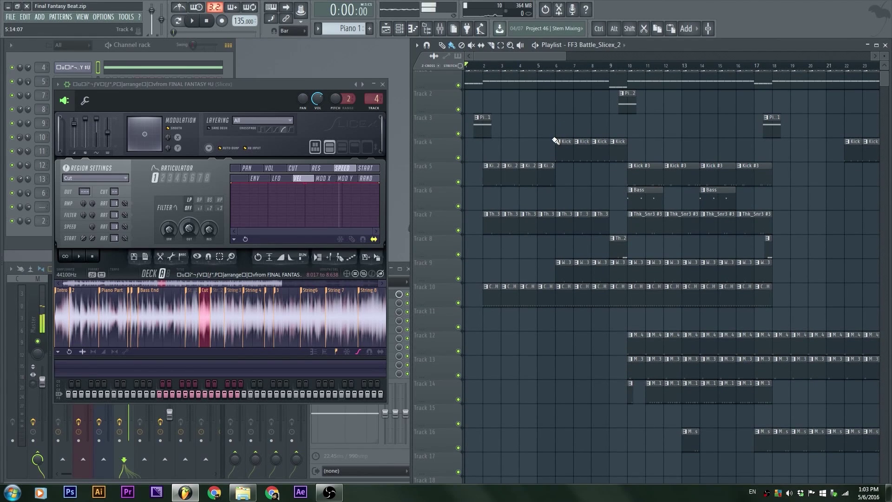
key("space")
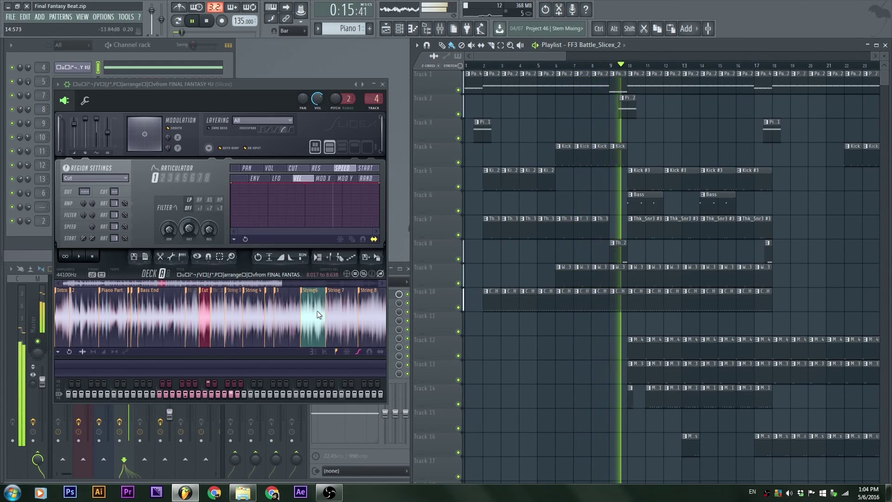
key("space")
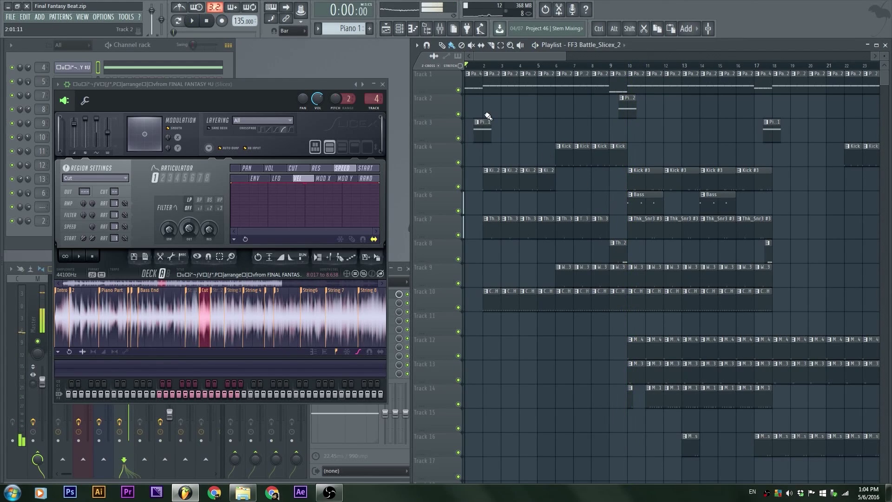
Solo Track 1 in the playlist and re-enable Tracks 2 and 3 alongside it.
right_click(458, 90)
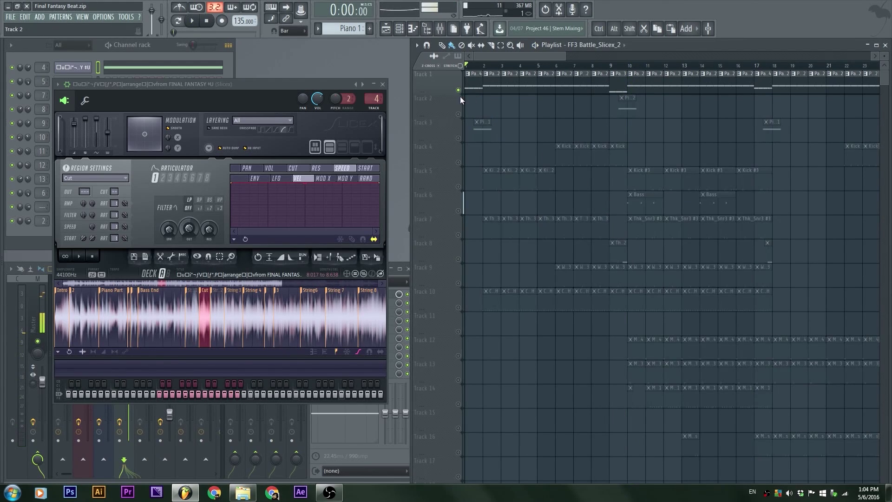
left_click(459, 114)
left_click(459, 138)
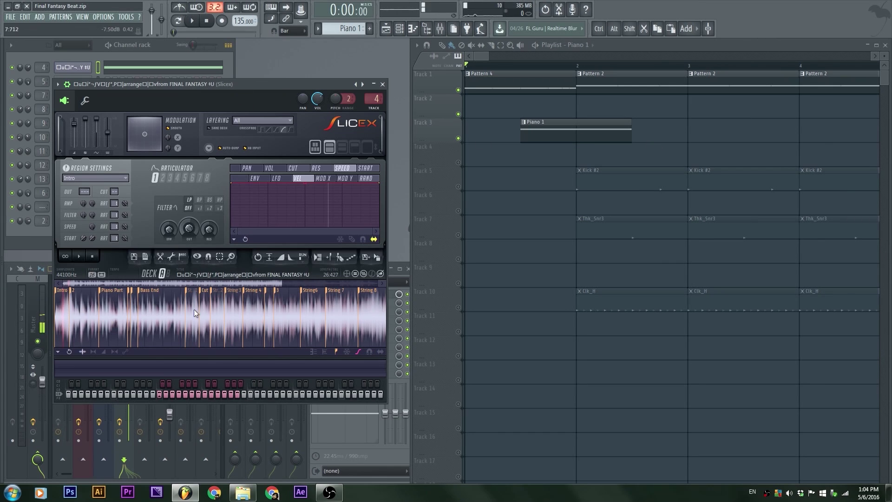
Play the Final Fantasy sample in Slicex and look through its named slices across the whole waveform.
left_click(79, 256)
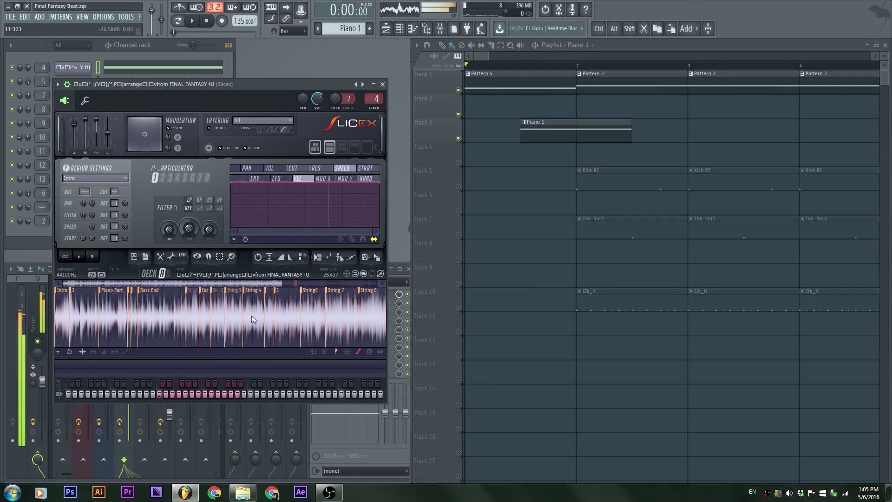
left_click(328, 283)
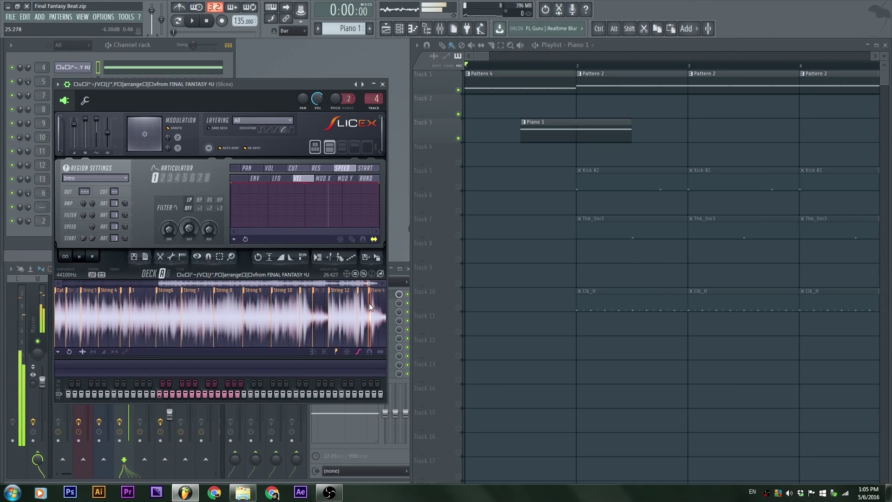
left_click(113, 283)
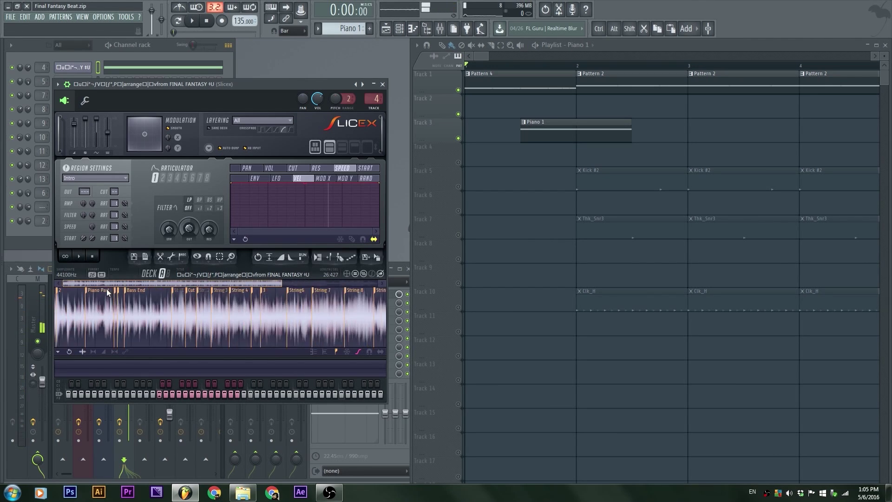
left_click(71, 297)
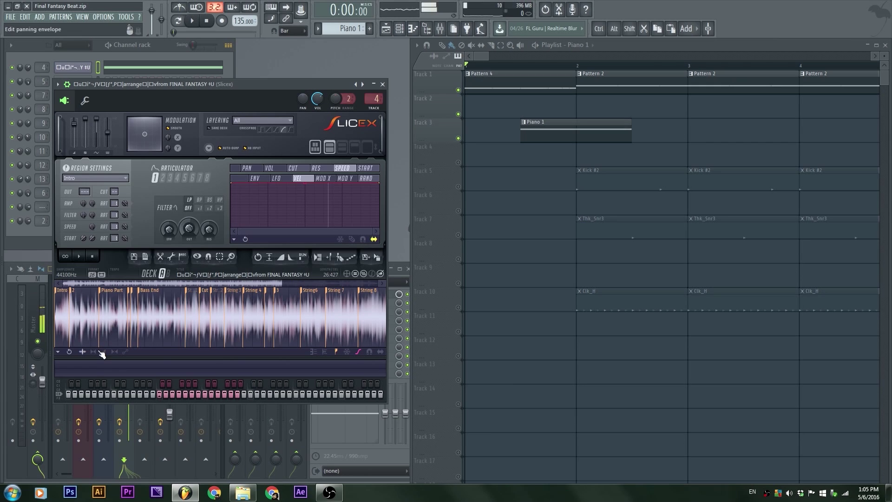
Audition the Intro slice and other slices of the Final Fantasy sample by triggering their notes in Slicex.
key("z")
key("s")
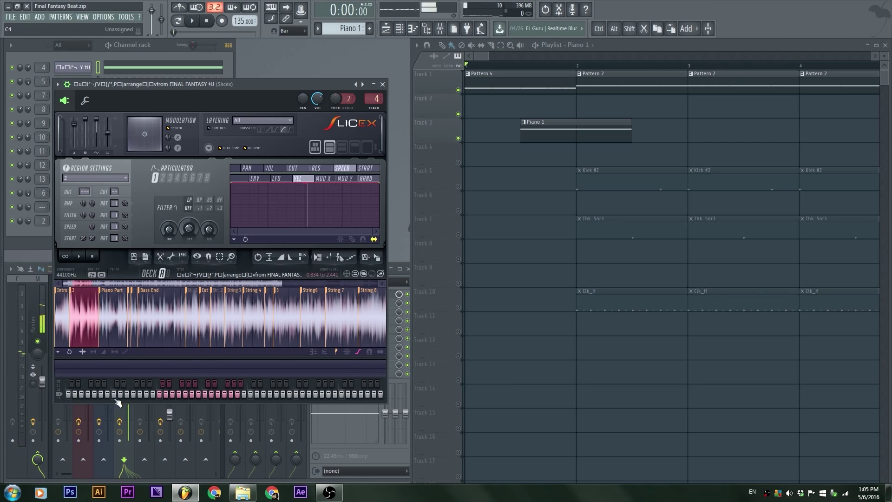
left_click(160, 394)
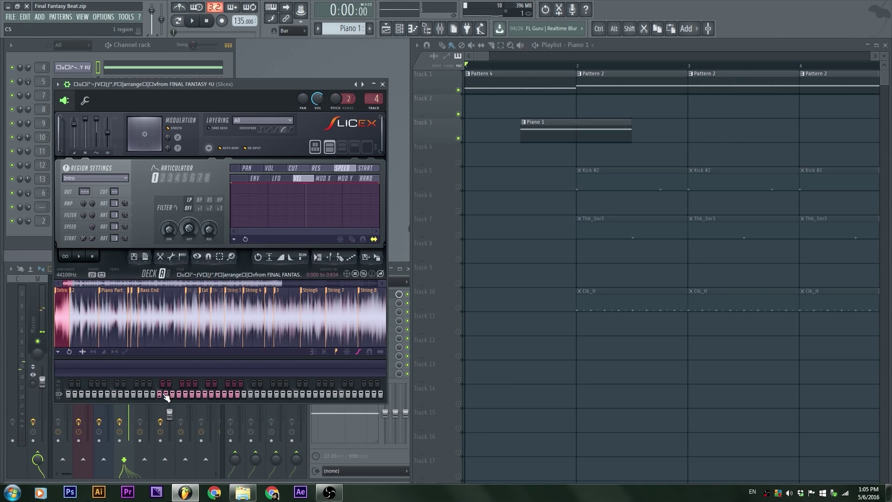
left_click(183, 384)
scroll(239, 314, "down", 2)
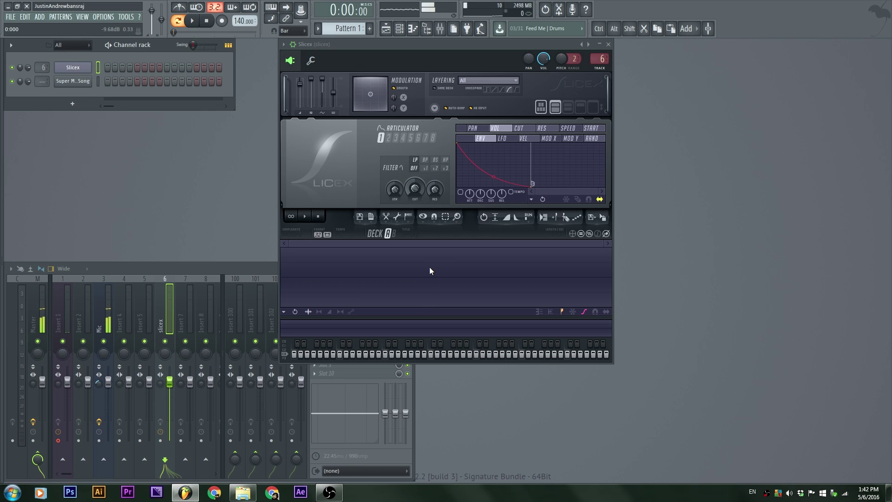
Bring the Super Mario Bros. 2 Theme Song from the Gaming and other music folder into the channel rack and open its sampler settings.
left_click(243, 492)
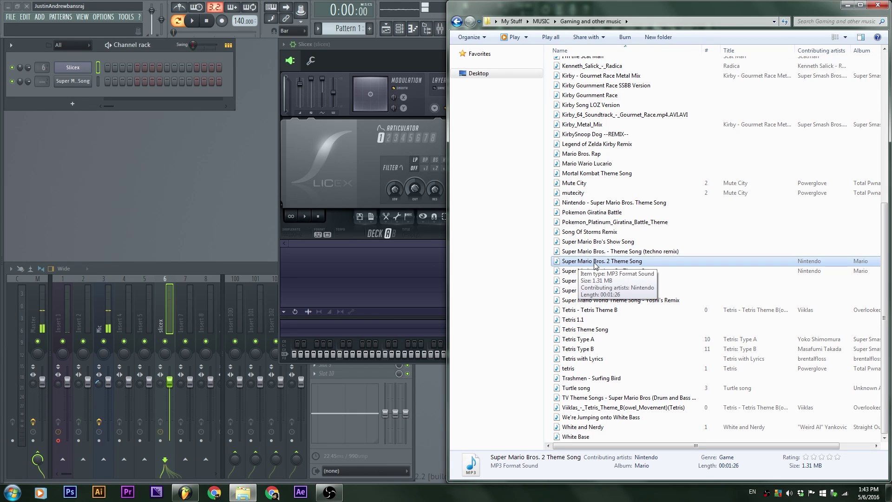
left_click_drag(595, 264, 117, 91)
left_click(70, 82)
left_click(62, 84)
left_click(61, 88)
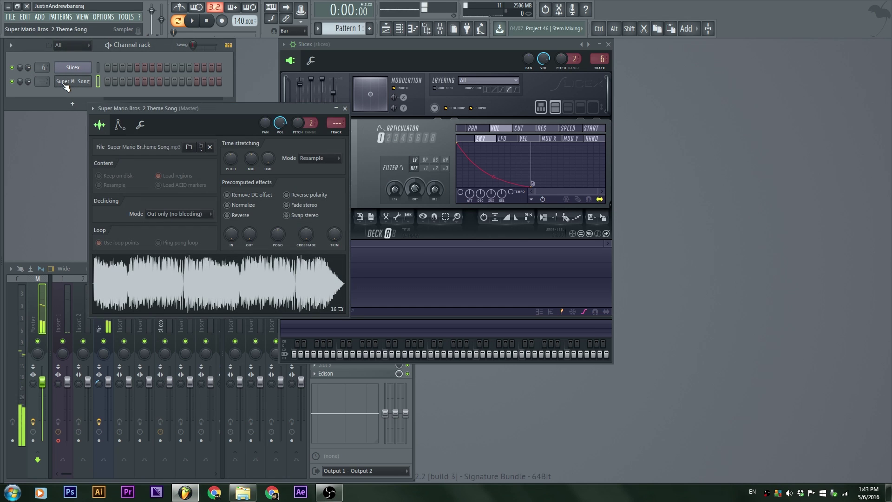
Load the Super Mario Bros. 2 Theme Song from the sampler channel into Slicex's Deck A and close the sampler window.
left_click_drag(447, 46, 519, 46)
left_click_drag(258, 109, 205, 133)
left_click_drag(147, 301, 465, 298)
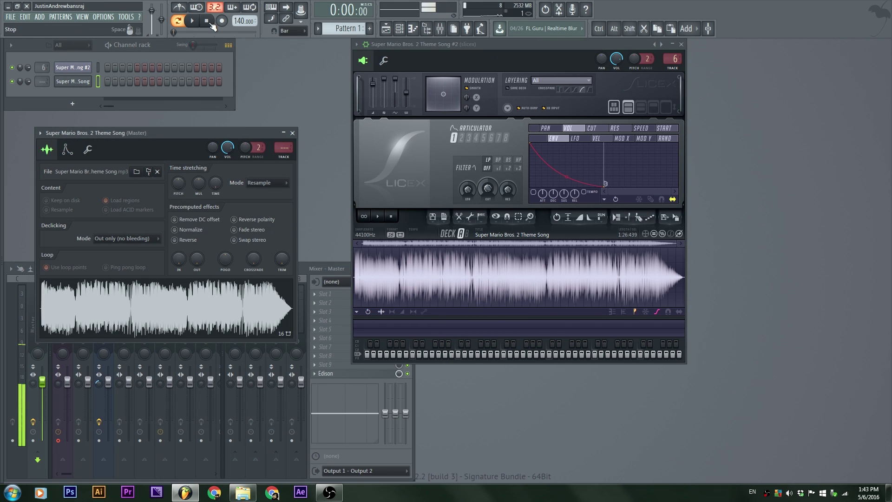
left_click(292, 133)
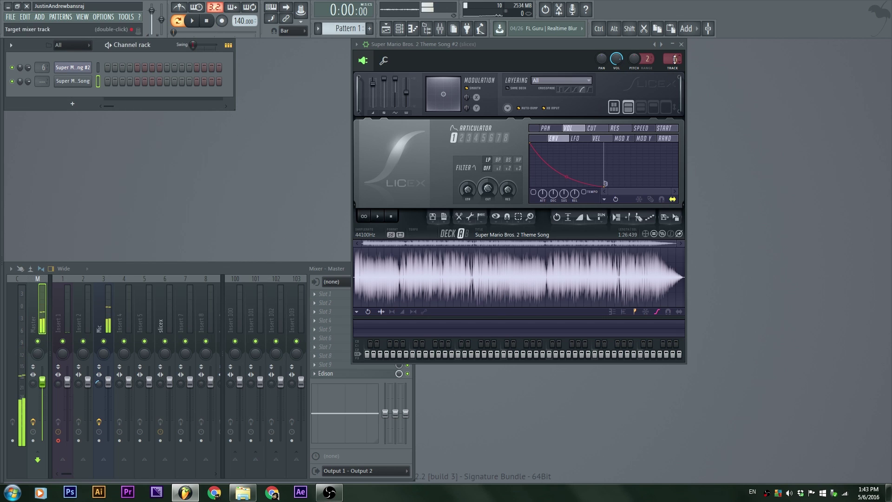
Route the Slicex channel to the Master mixer track and clear the custom name of mixer insert 6.
left_click_drag(554, 47, 520, 59)
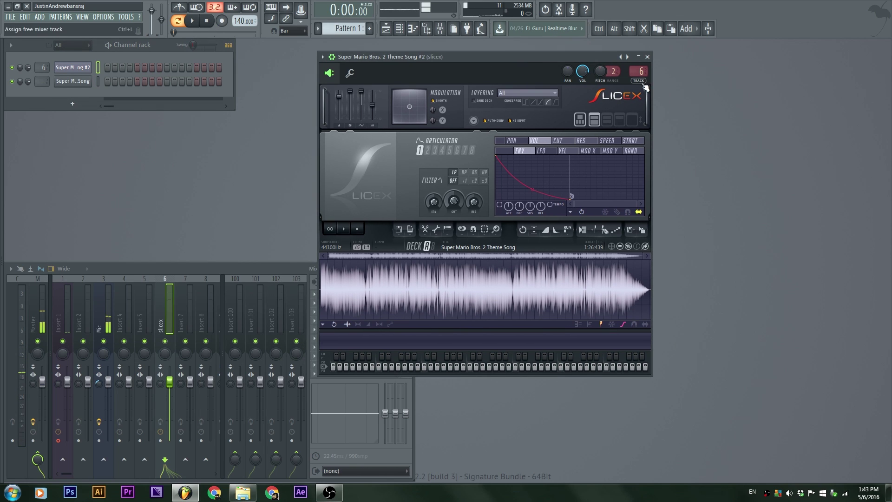
left_click_drag(640, 72, 637, 95)
middle_click(159, 311)
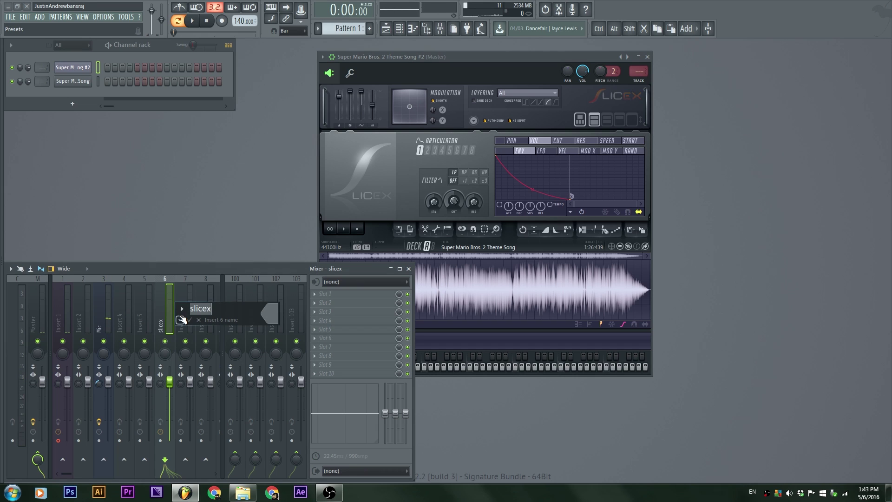
key("BackSpace")
key("Return")
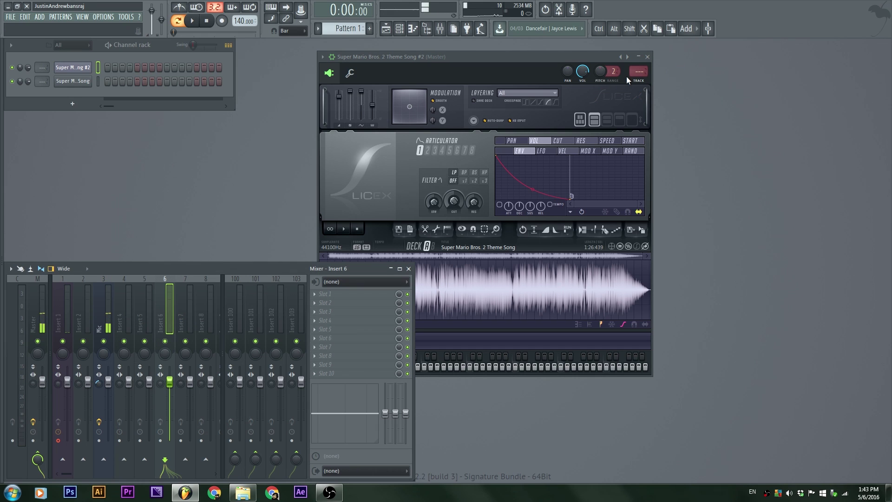
left_click_drag(514, 53, 478, 46)
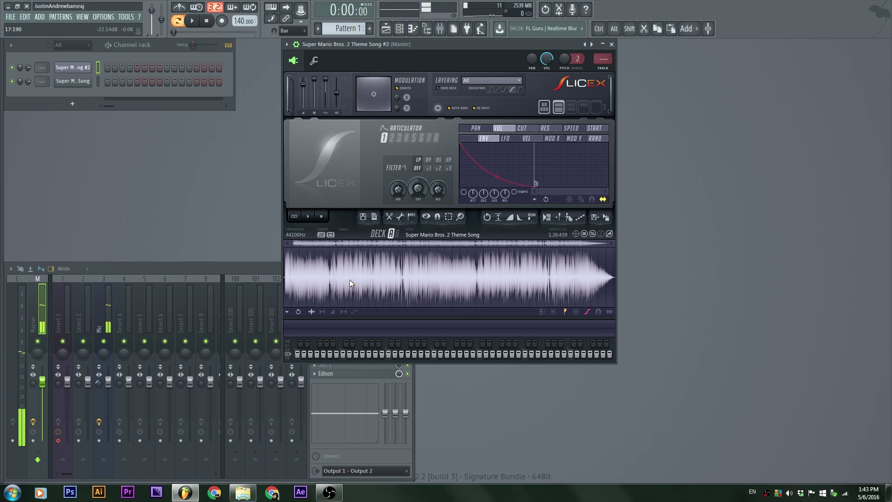
Delete the audio from 12:348 to the end of the Slicex waveform, plus the small leftover burst at its end.
left_click_drag(332, 260, 627, 268)
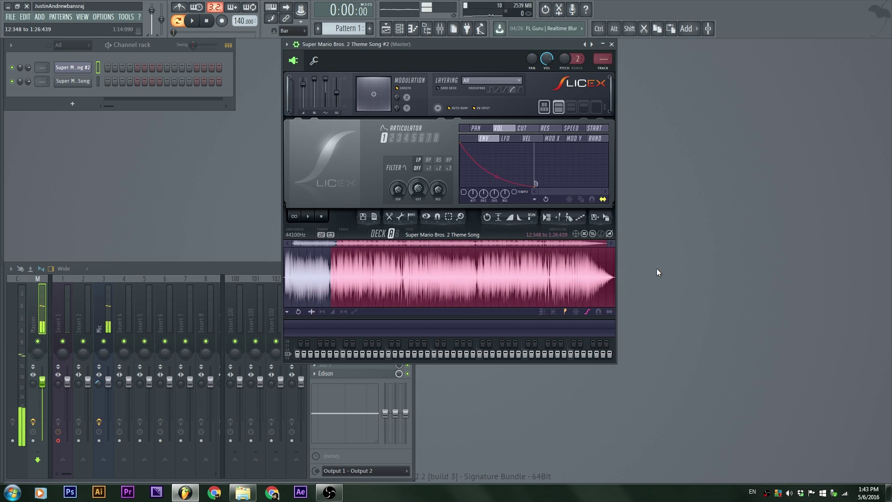
key("Delete")
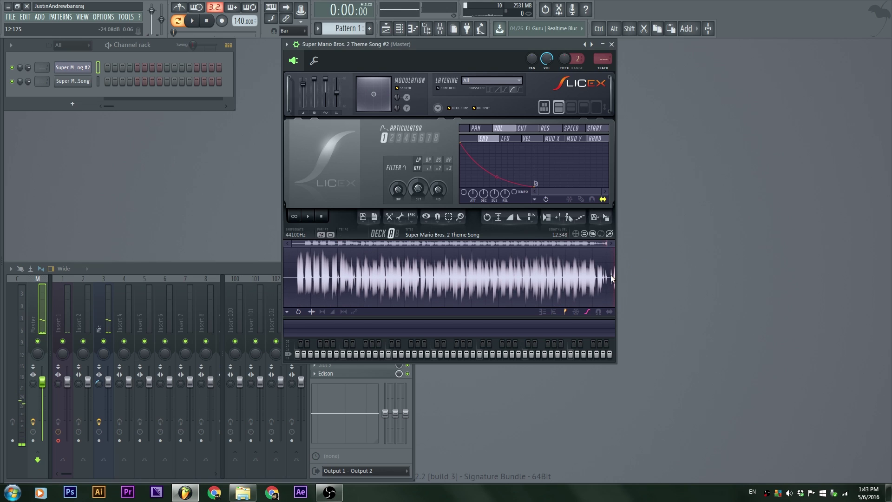
left_click_drag(609, 273, 636, 278)
key("Delete")
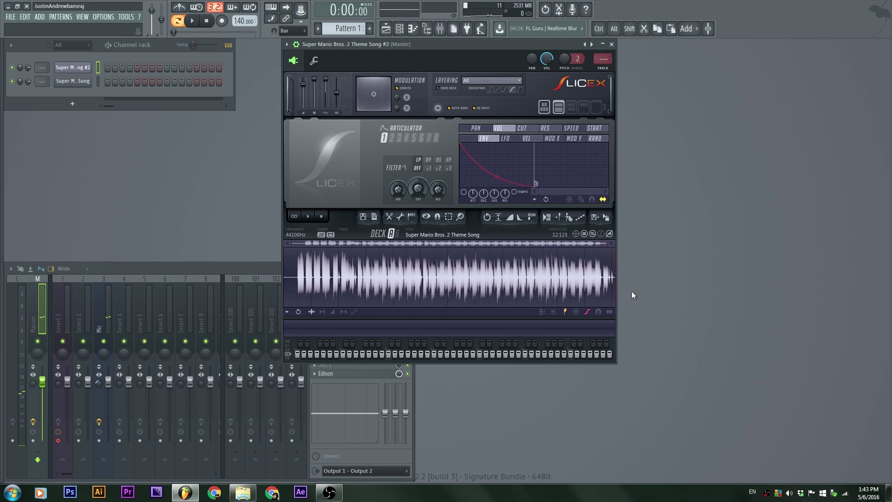
Delete the silence from 0:000 to 0:523 at the start of the Slicex waveform.
left_click_drag(298, 277, 326, 284)
scroll(292, 279, "up", 3)
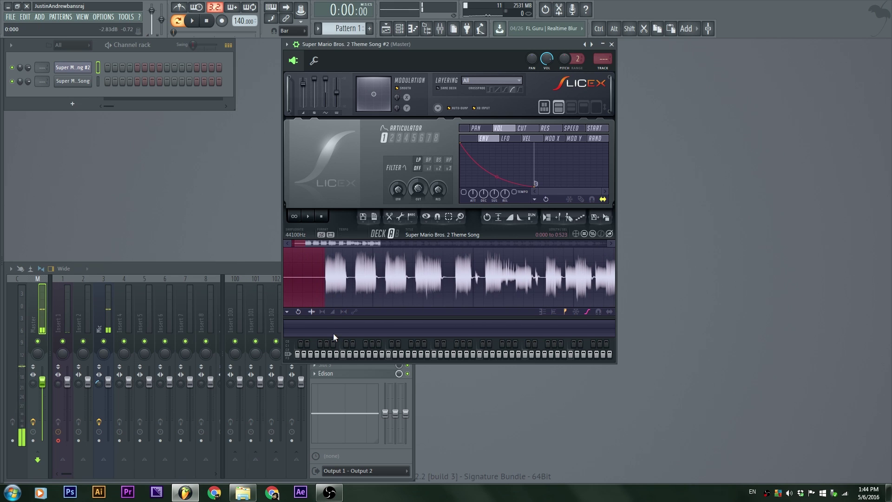
key("Delete")
Trim the remaining sliver before the first note at the start of the waveform and clear the selection.
left_click_drag(302, 282, 402, 281)
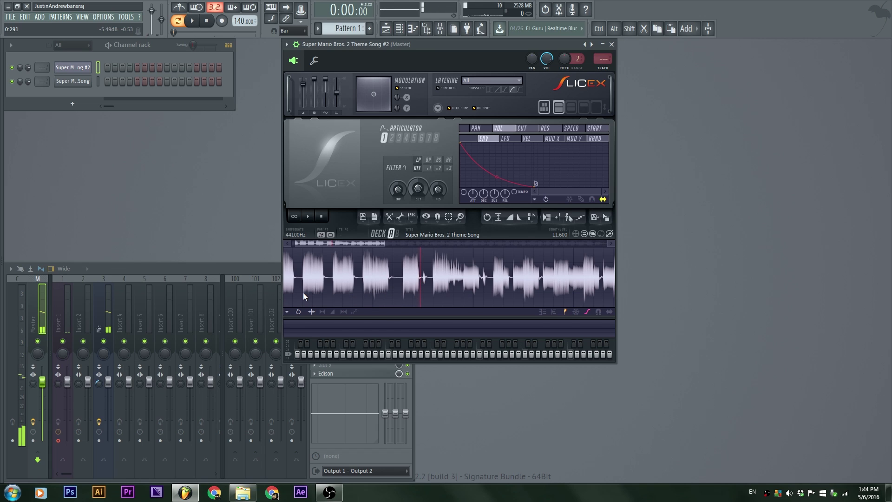
scroll(300, 292, "up", 3)
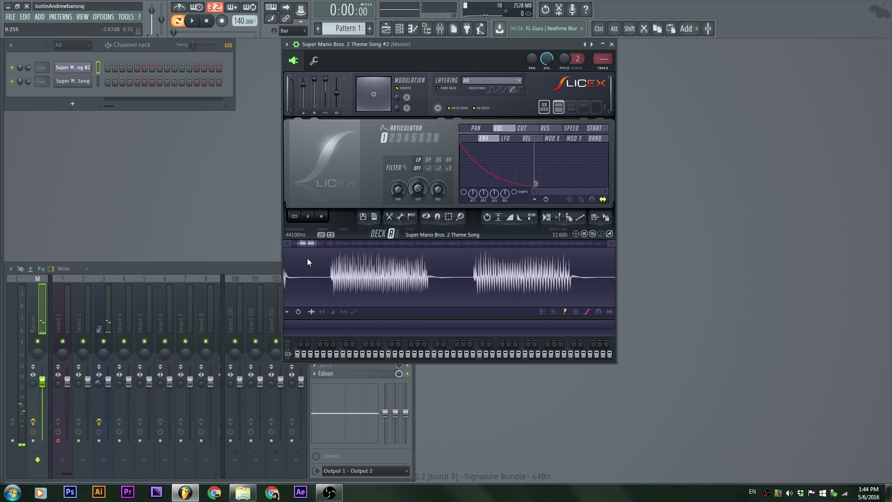
left_click_drag(308, 242, 259, 265)
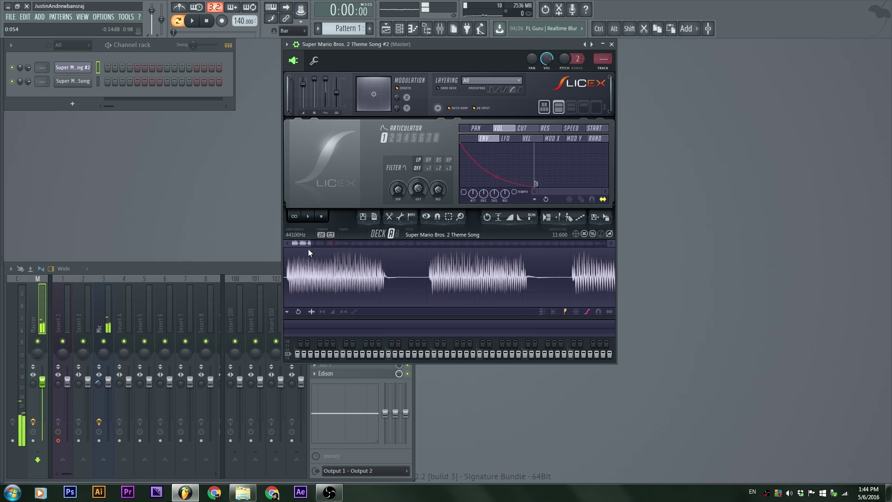
mouse_move(309, 243)
left_mouse_down()
mouse_move(321, 243)
mouse_move(297, 247)
mouse_move(342, 242)
mouse_move(324, 243)
left_mouse_up()
left_click(346, 266)
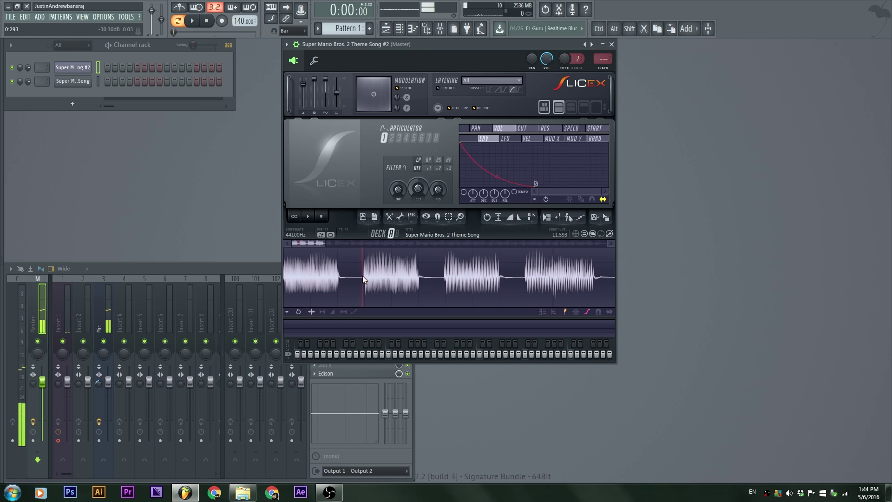
left_click_drag(287, 275, 199, 274)
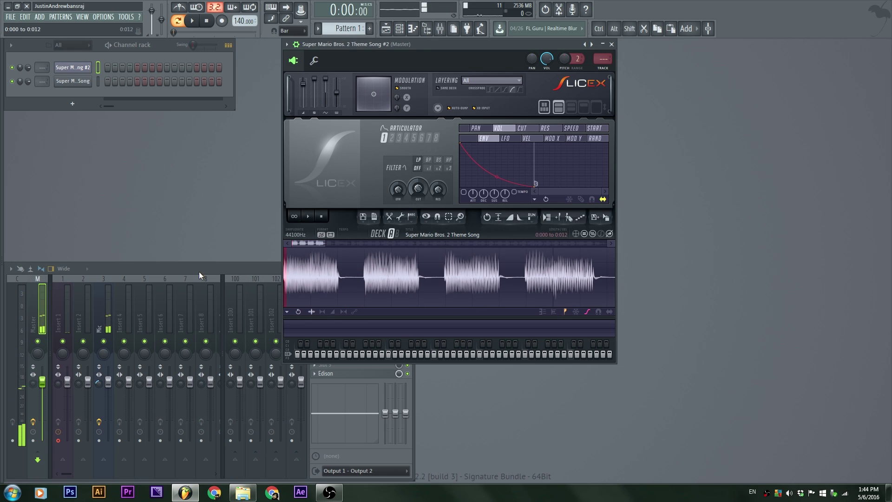
left_click(299, 279)
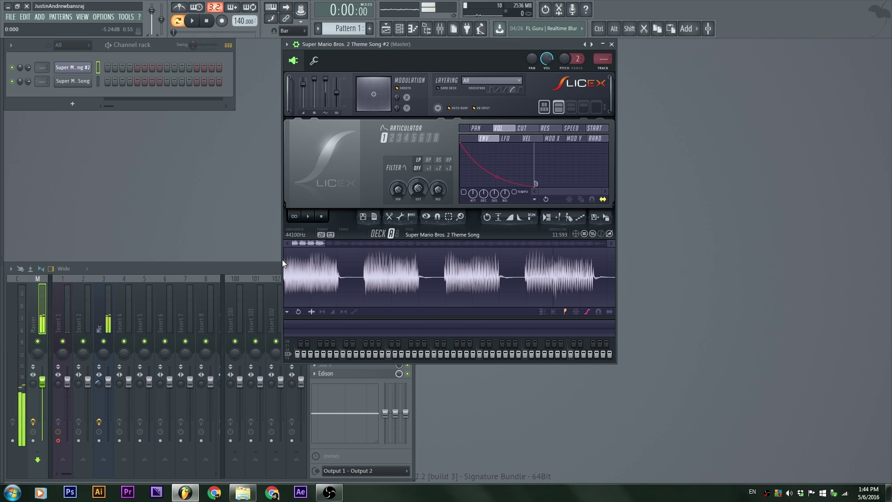
Add a marker named "Intro" at the start of the Slicex waveform.
left_click(411, 221)
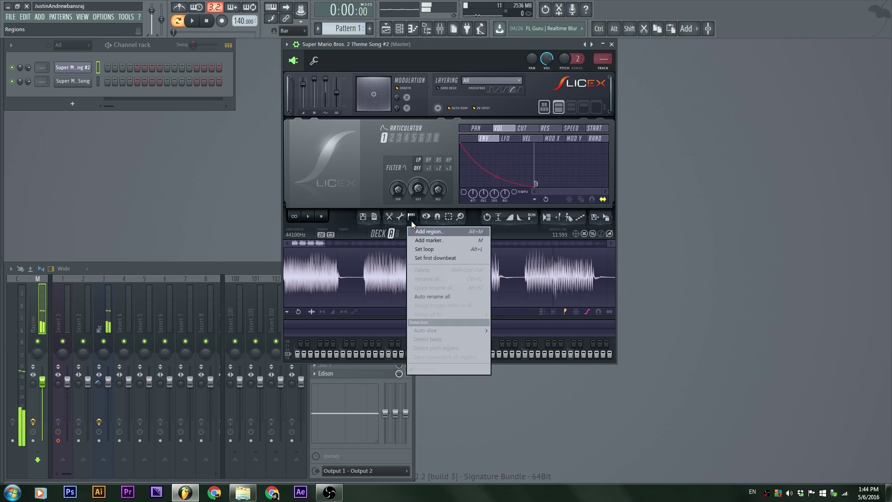
left_click(434, 239)
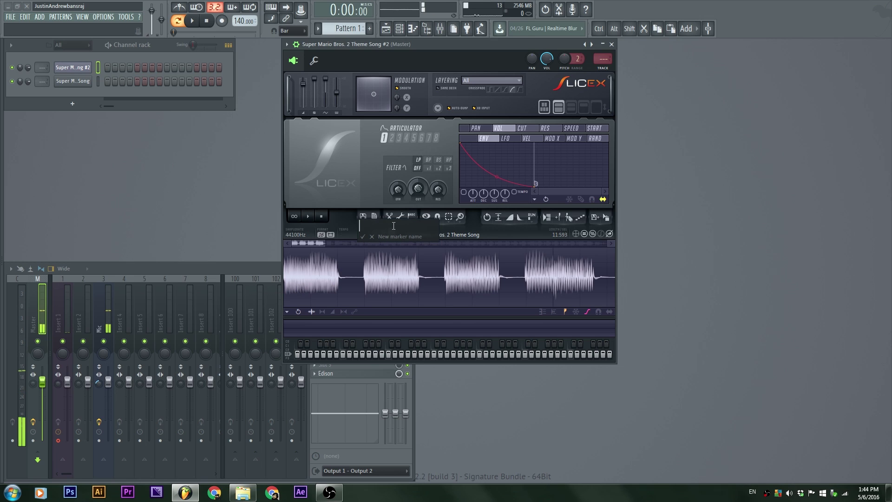
type("Intro")
key("Return")
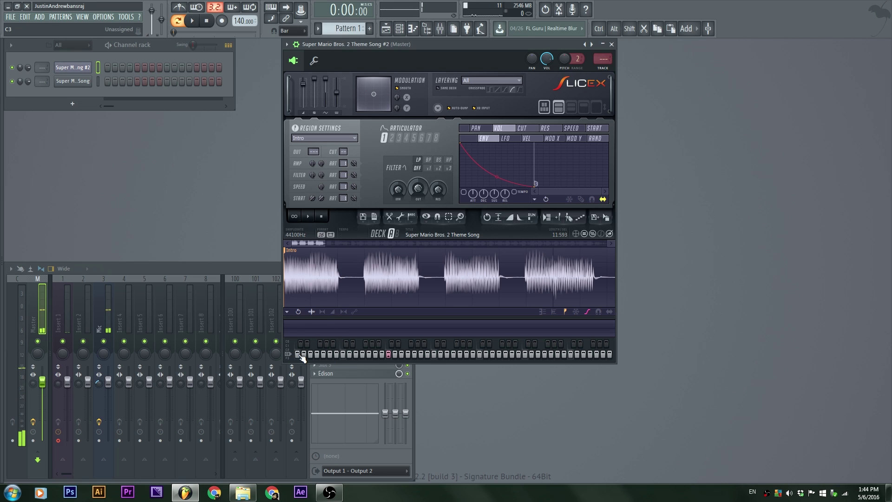
left_click(301, 355)
scroll(341, 294, "down", 4)
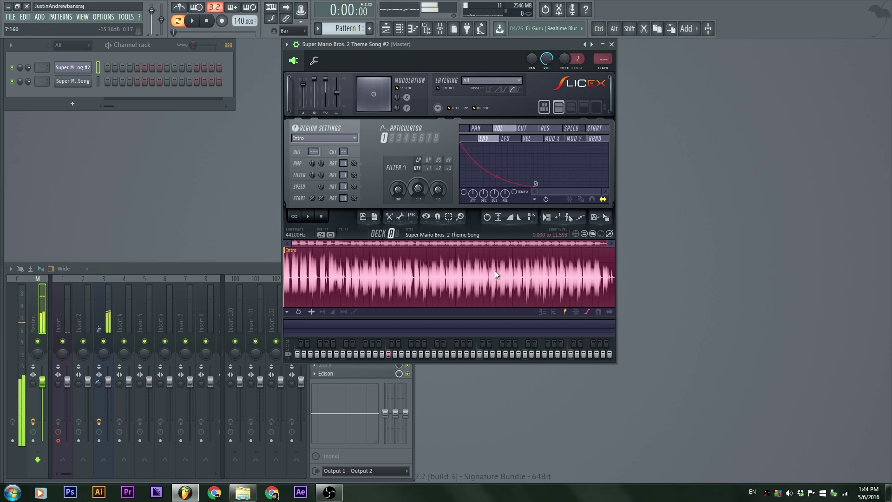
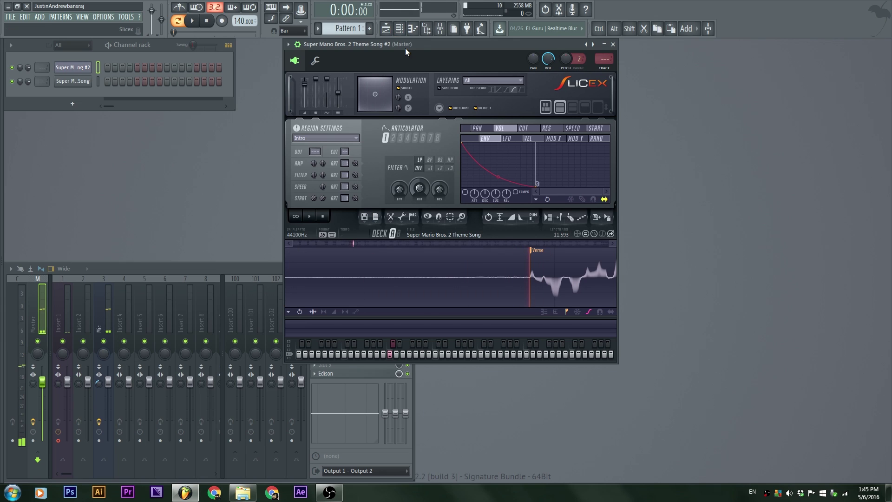
Select the Intro slice up to the Verse marker and inspect the boundary between them.
left_click_drag(417, 44, 415, 46)
scroll(479, 282, "down", 5)
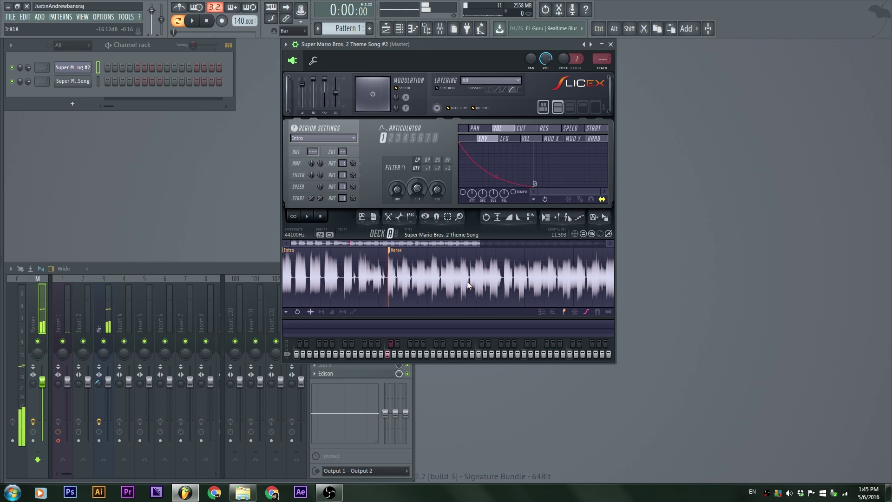
left_click(292, 267)
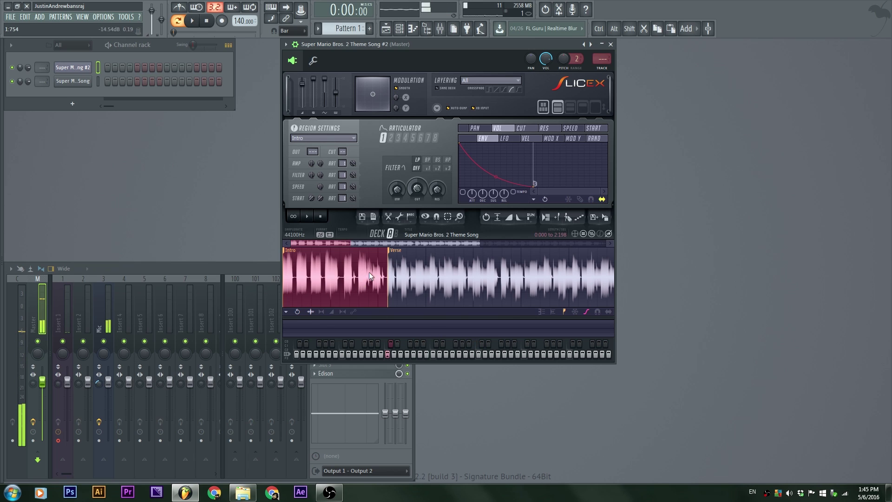
scroll(418, 270, "up", 5)
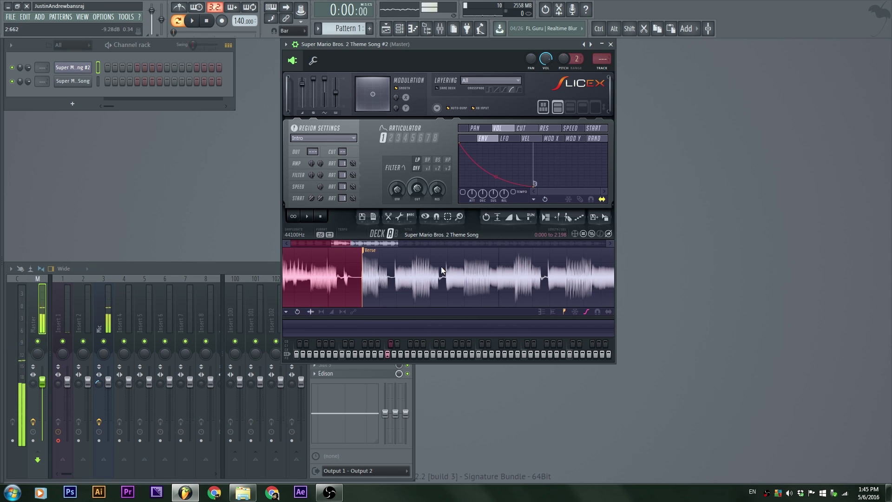
scroll(444, 266, "down", 3)
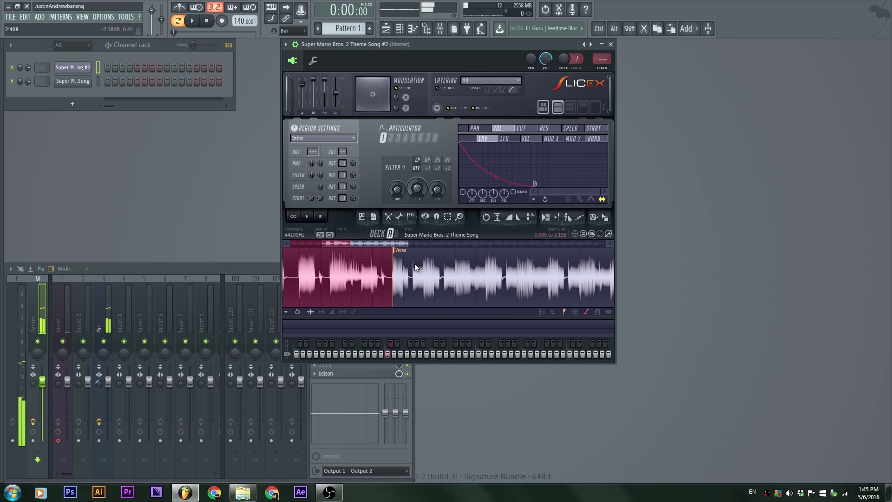
left_click_drag(393, 277, 403, 275)
left_click(397, 275)
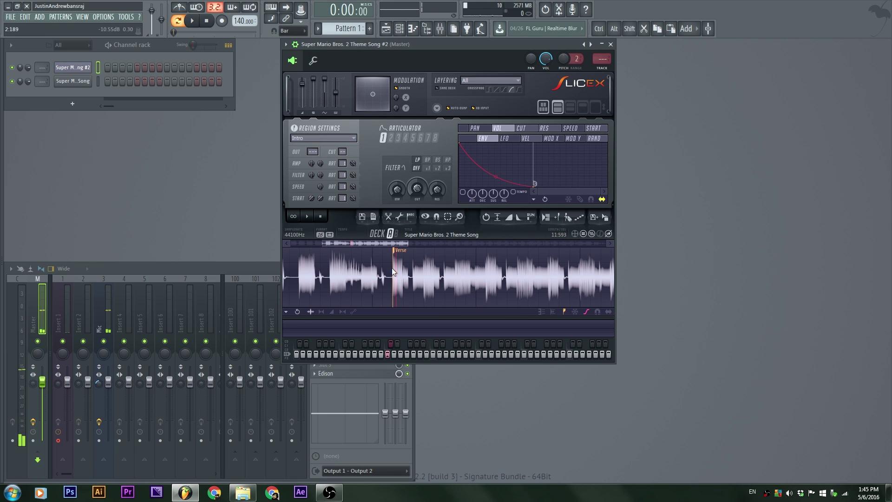
left_click_drag(393, 267, 411, 266)
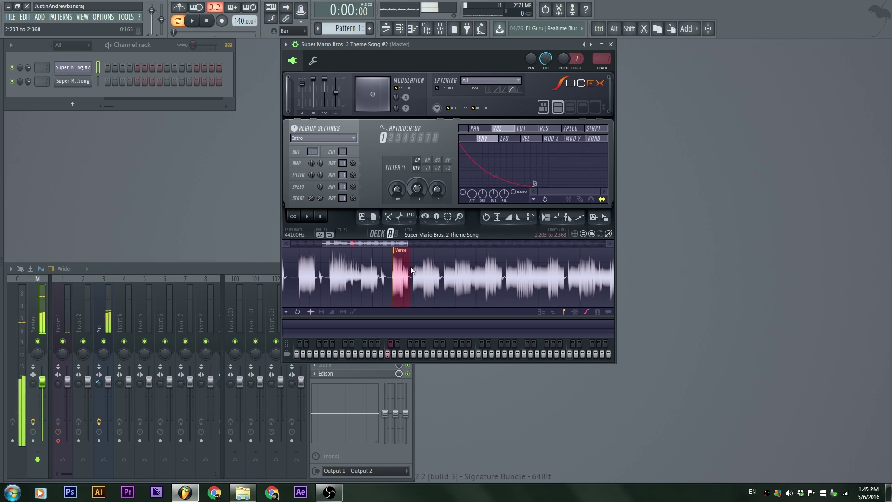
left_click(414, 273)
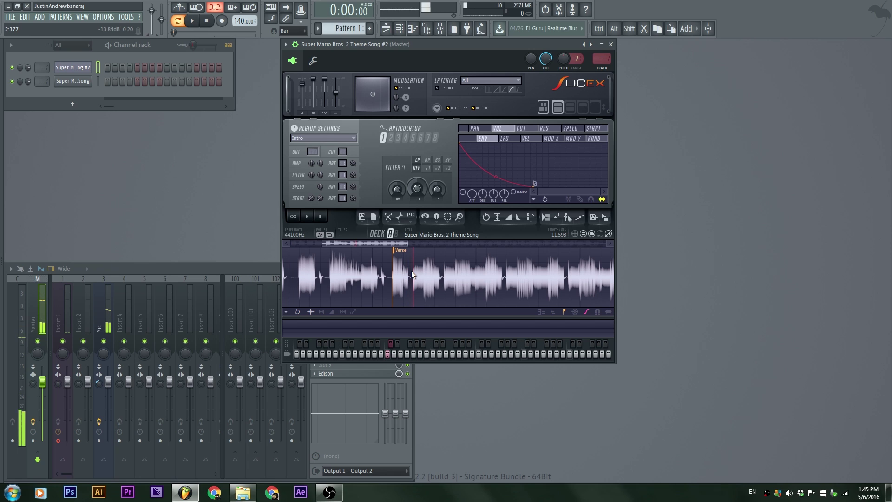
Select the audio following the first verse note and align the selection's start with the next note's onset at 2:392.
left_click_drag(411, 271, 506, 272)
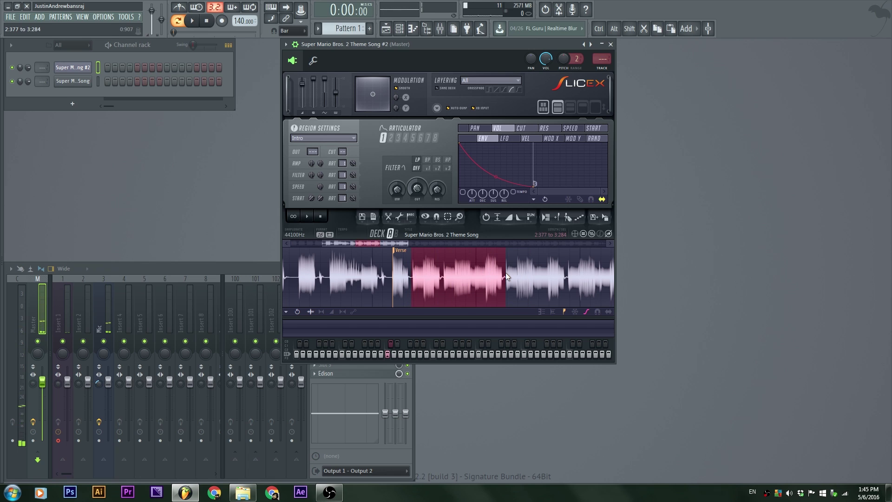
scroll(412, 282, "up", 3)
scroll(410, 281, "up", 3)
left_click_drag(406, 279, 417, 280)
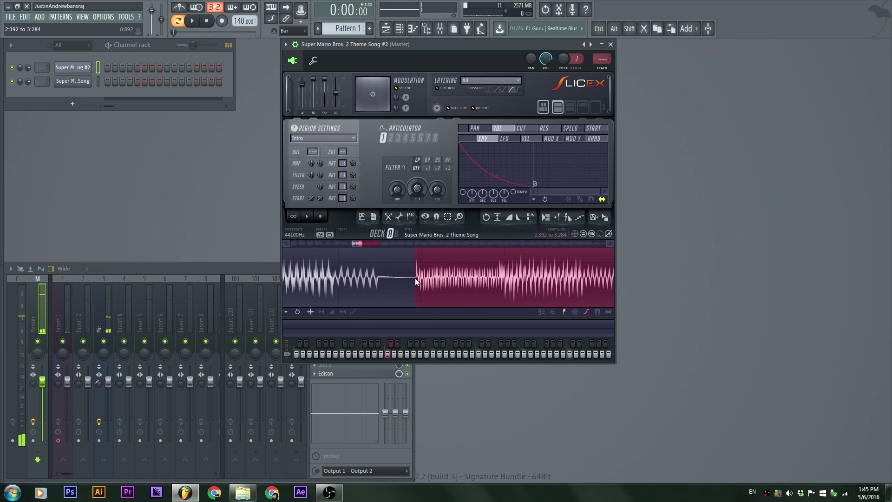
scroll(520, 271, "down", 4)
left_click_drag(340, 243, 367, 243)
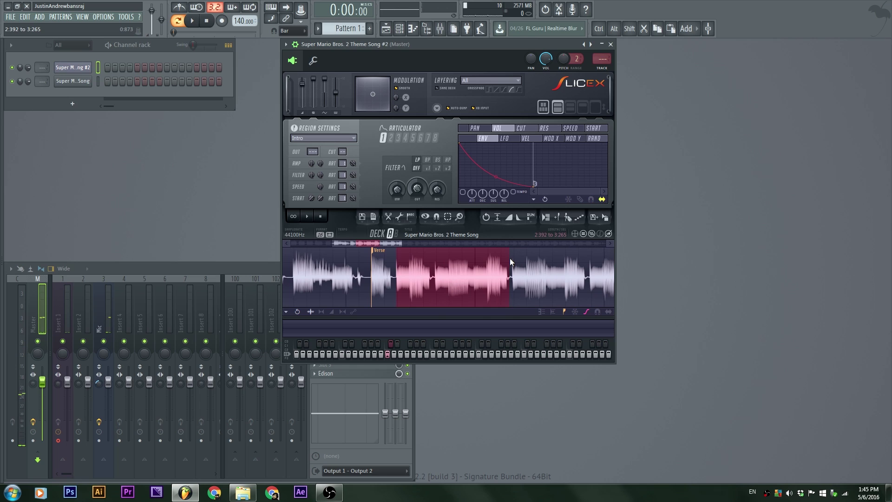
Fine-tune the selection's end to 3:291, right before the following note begins.
scroll(510, 258, "up", 4)
left_click_drag(510, 269, 517, 289)
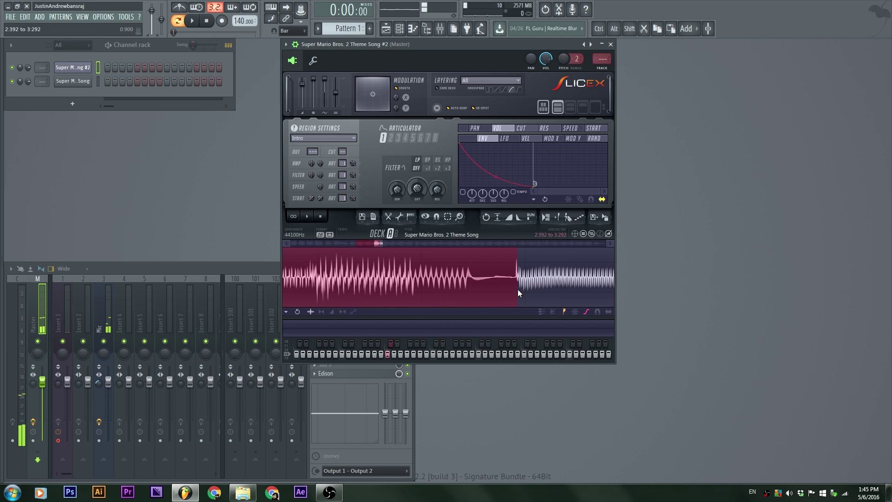
scroll(514, 286, "up", 4)
scroll(524, 276, "up", 3)
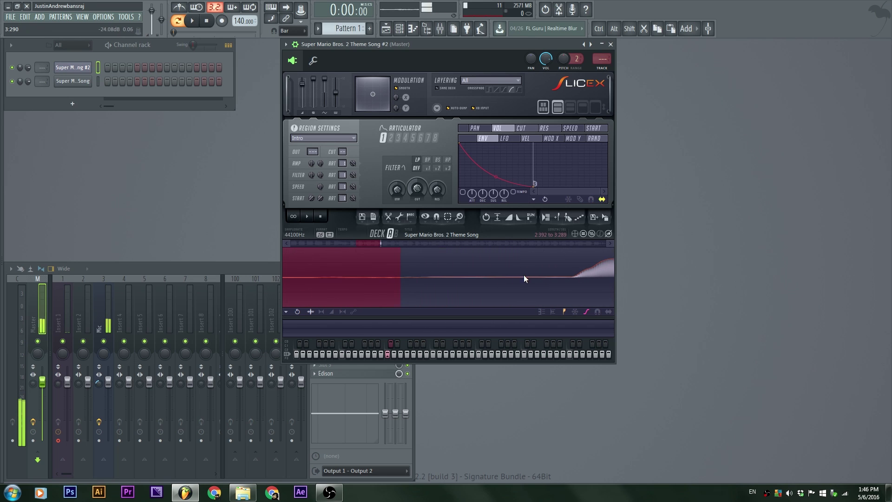
left_click_drag(397, 293, 583, 277)
scroll(583, 276, "up", 3)
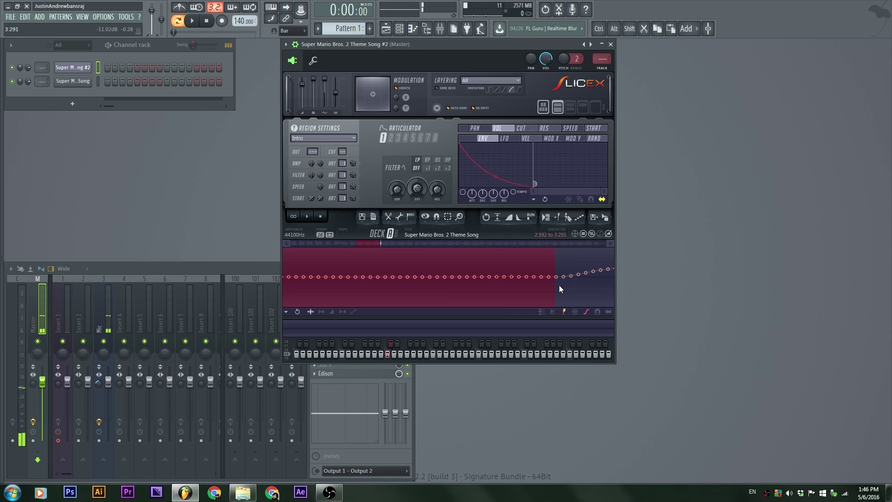
scroll(556, 285, "down", 6)
scroll(339, 271, "up", 3)
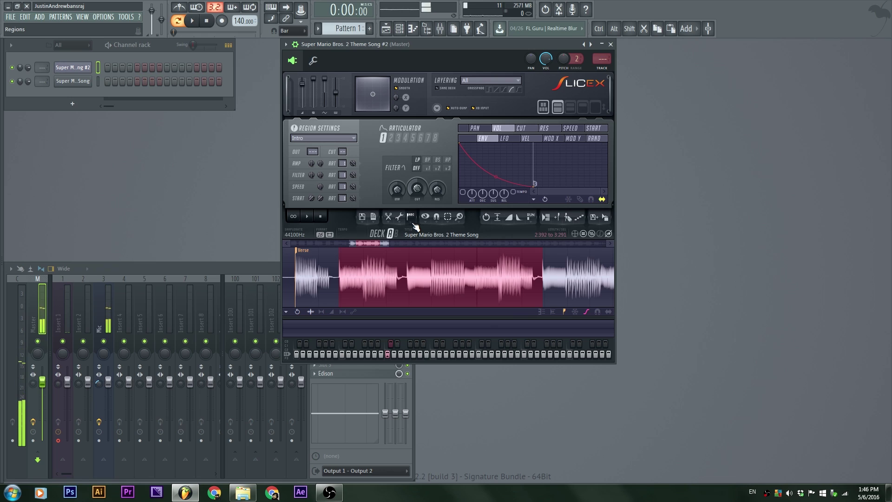
Add a region named "Reigon" over the selection from 2:392 to 3:291.
left_click(411, 218)
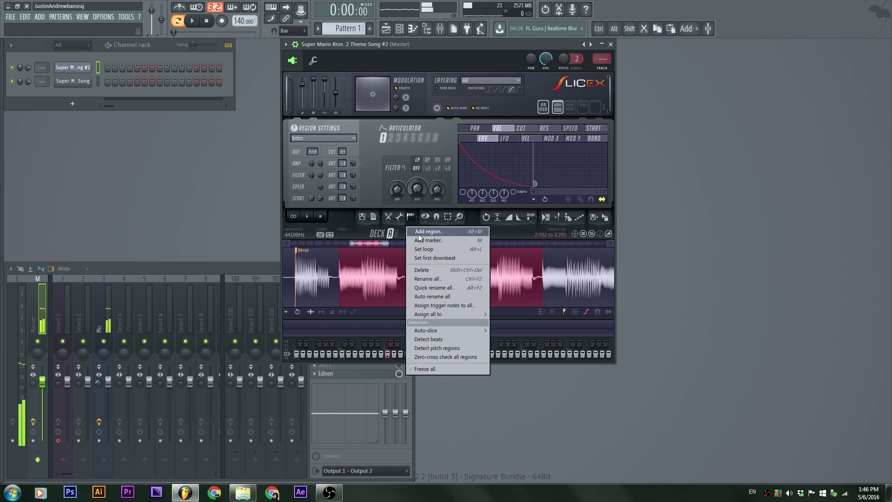
left_click(419, 233)
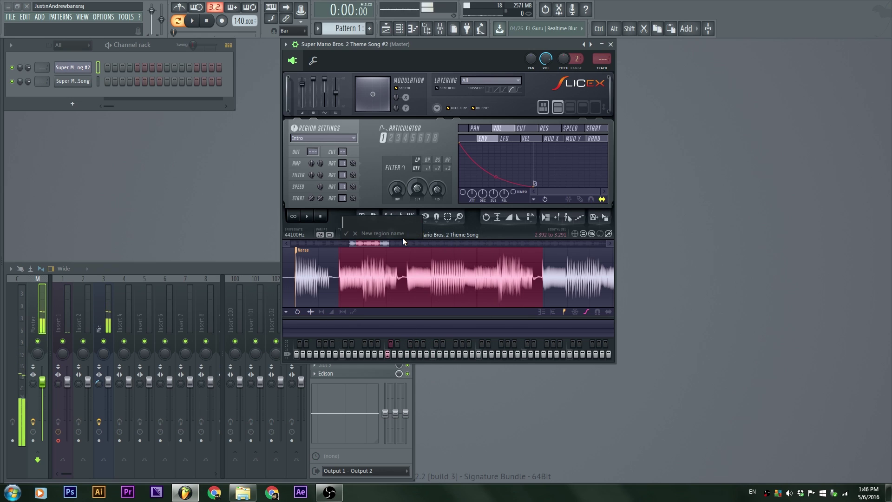
type("Reigon")
key("Return")
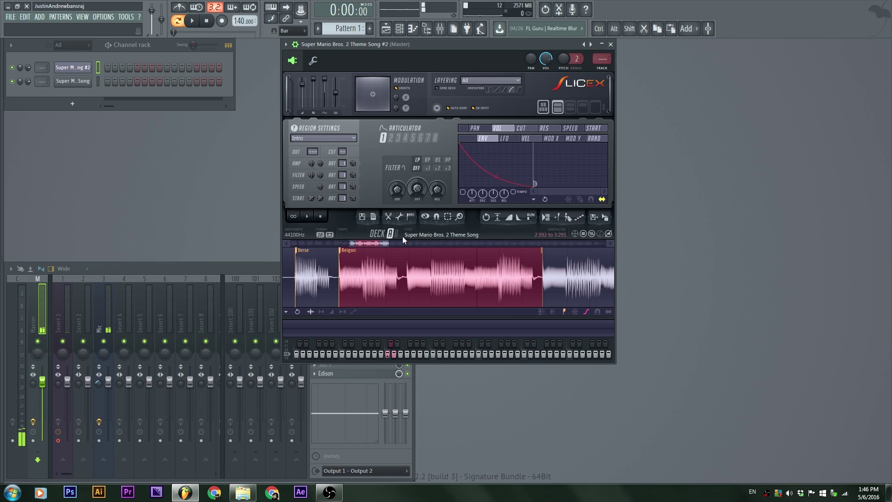
Audition the Intro, Verse and Reigon slices one after another in the waveform.
left_click(329, 253)
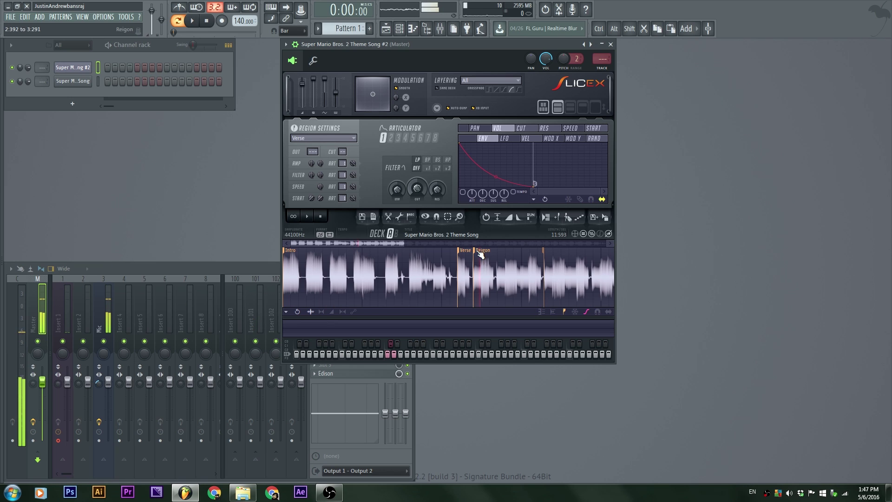
left_click(480, 252)
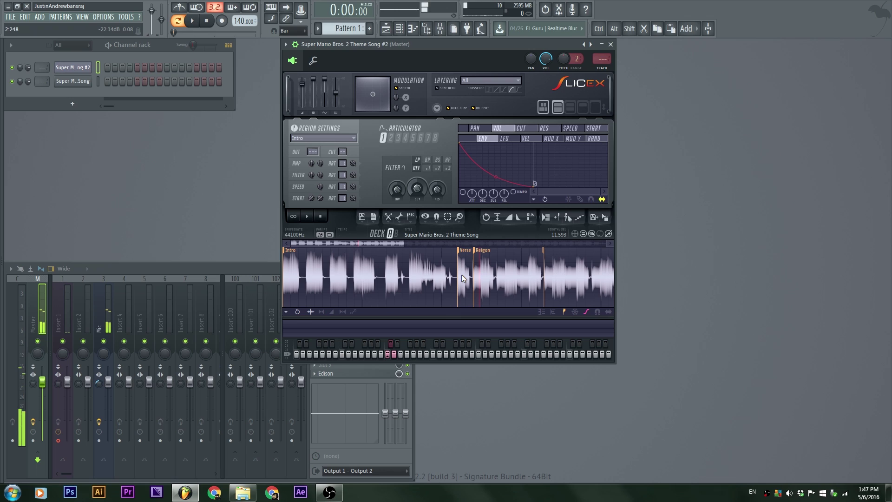
left_click(402, 271)
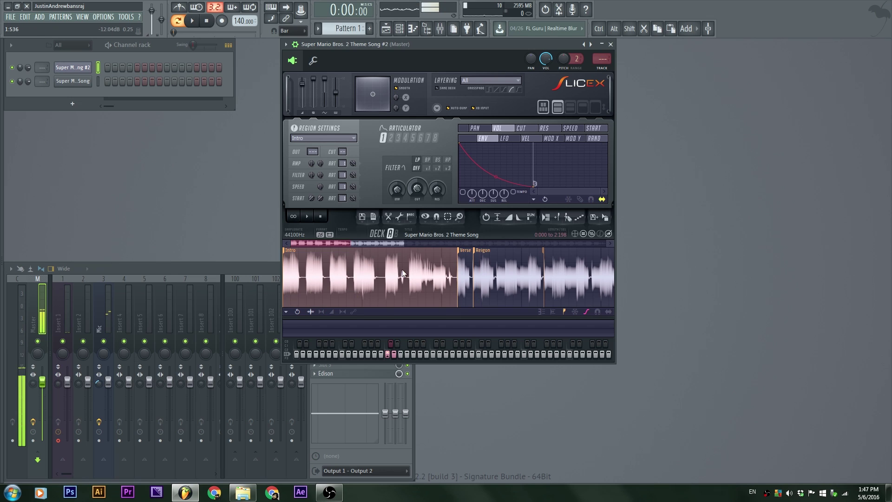
left_click(462, 275)
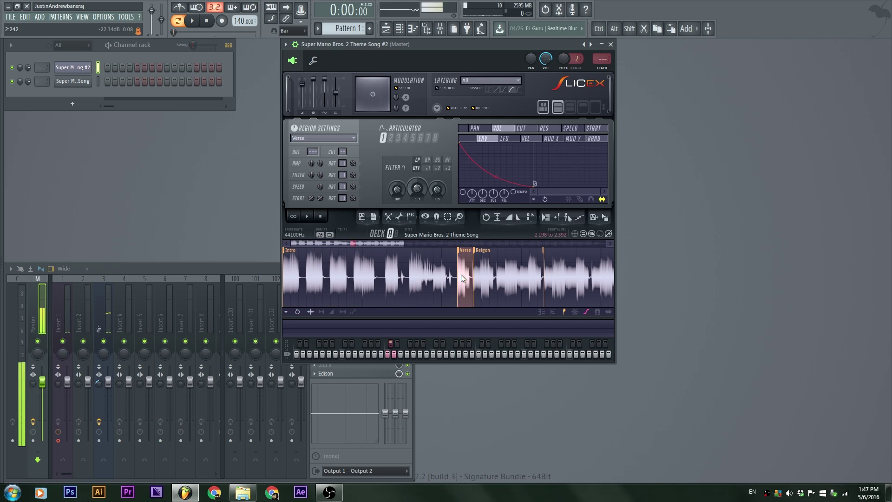
left_click(491, 263)
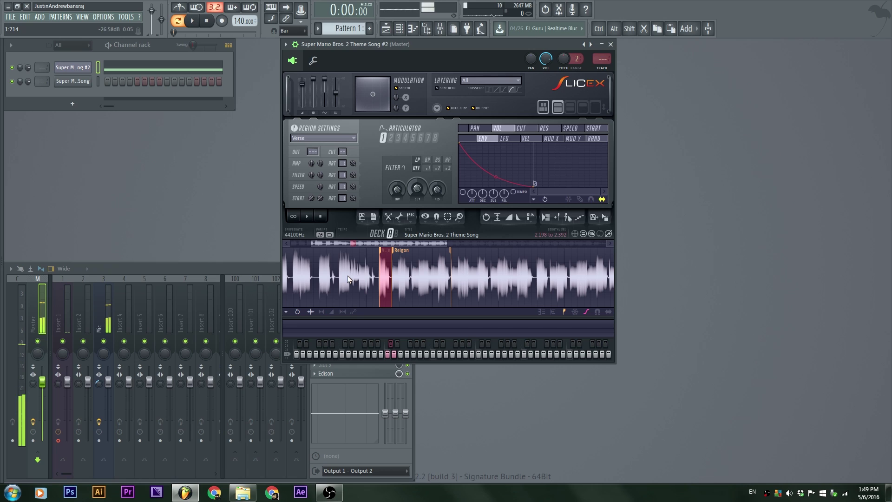
Select the Intro, Verse and Reigon slices in turn to compare their region settings.
left_click_drag(346, 243, 326, 243)
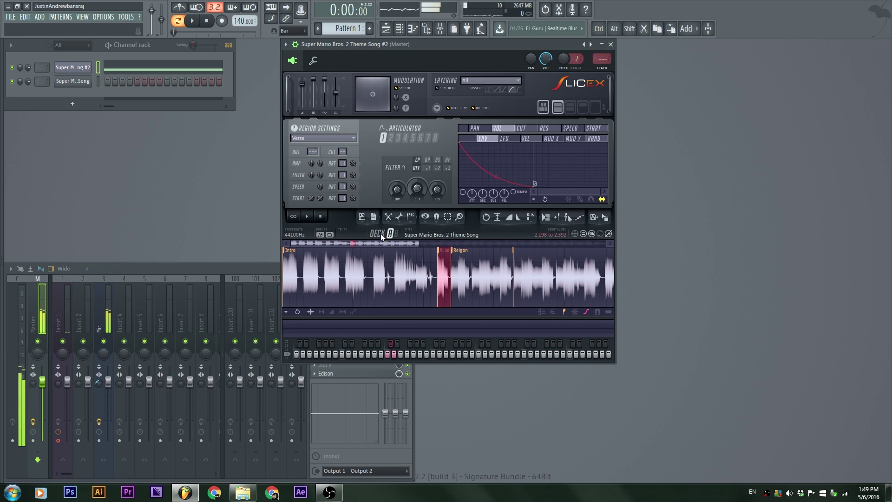
left_click(314, 259)
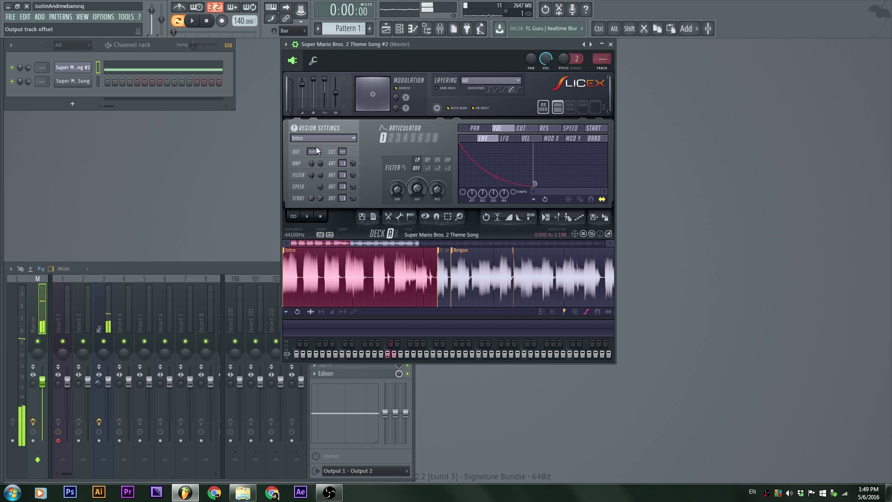
left_click(445, 265)
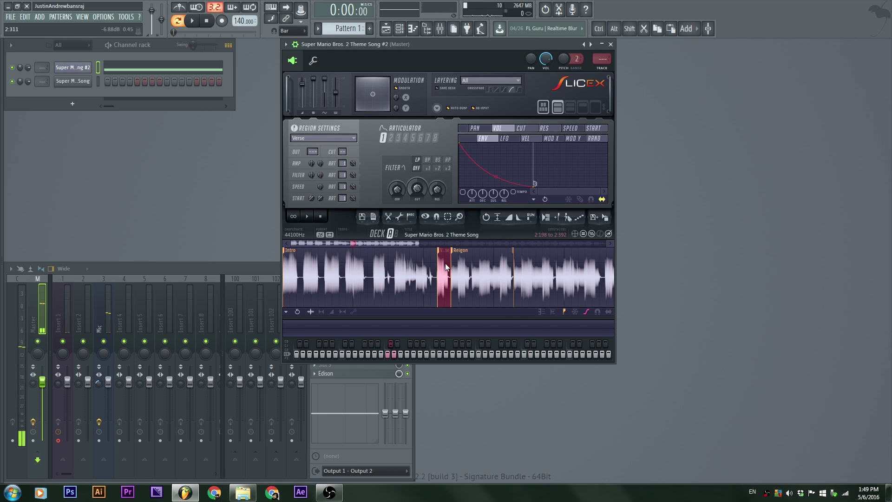
left_click(467, 271)
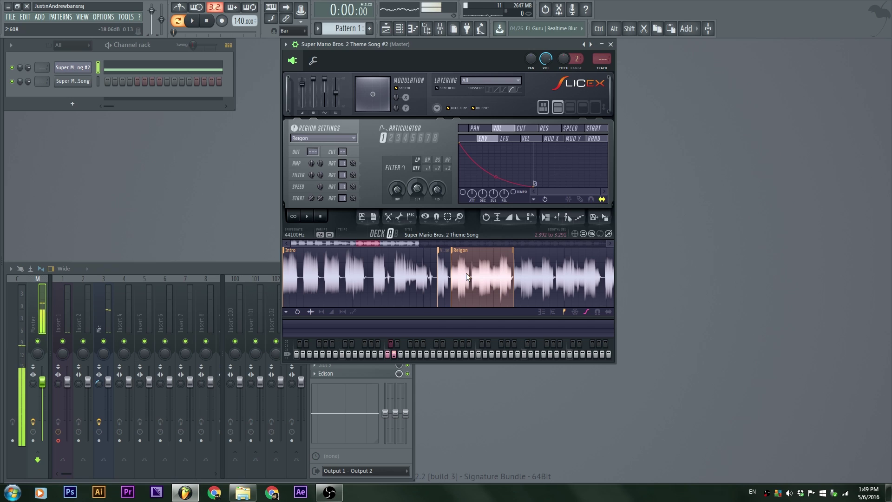
scroll(338, 138, "up", 2)
scroll(339, 139, "down", 1)
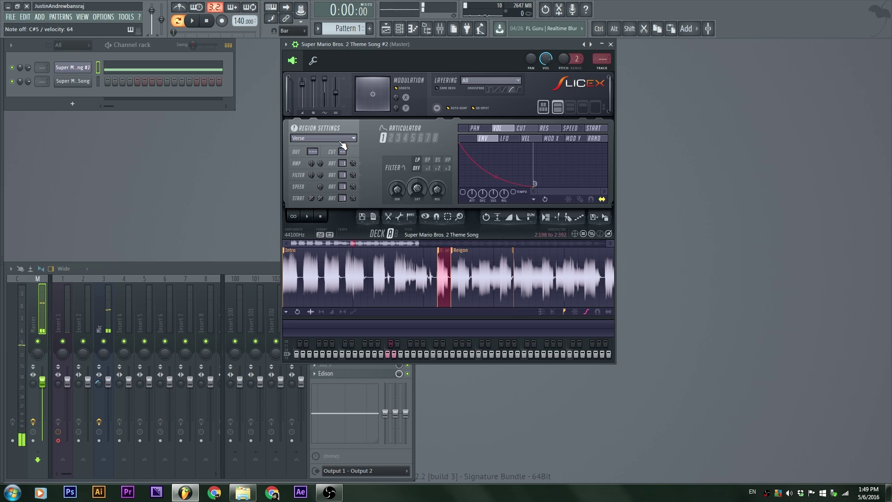
Choose the Verse slice in the region settings and set its output track offset to 5.
left_click(340, 139)
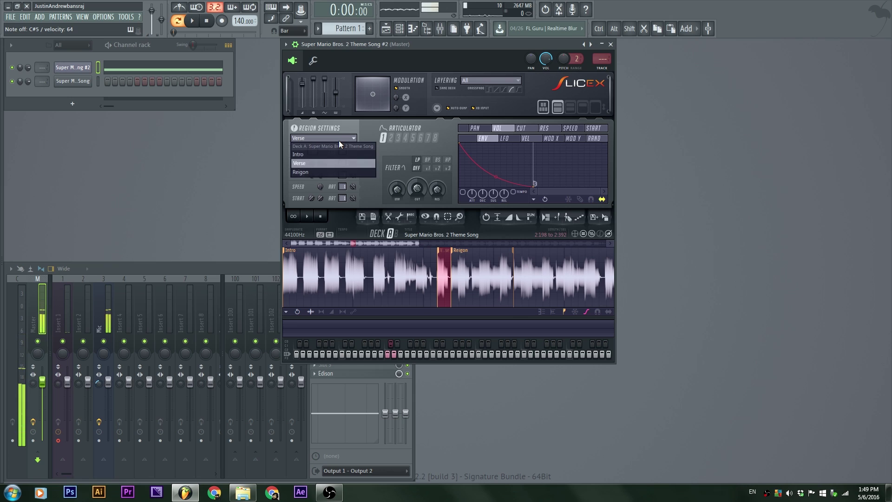
left_click(357, 164)
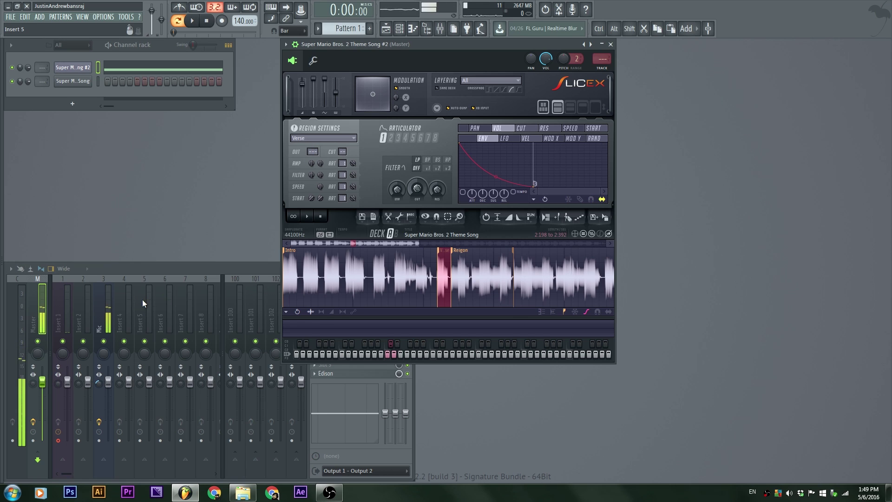
left_click(198, 269)
left_click_drag(312, 152, 312, 138)
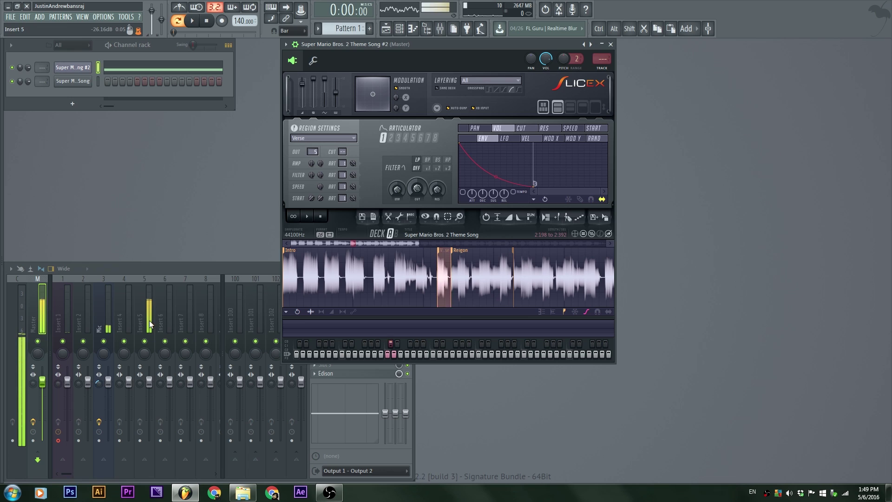
Route the Slicex channel to mixer track 5 and bring the Slicex window back in front of the mixer.
left_click(604, 68)
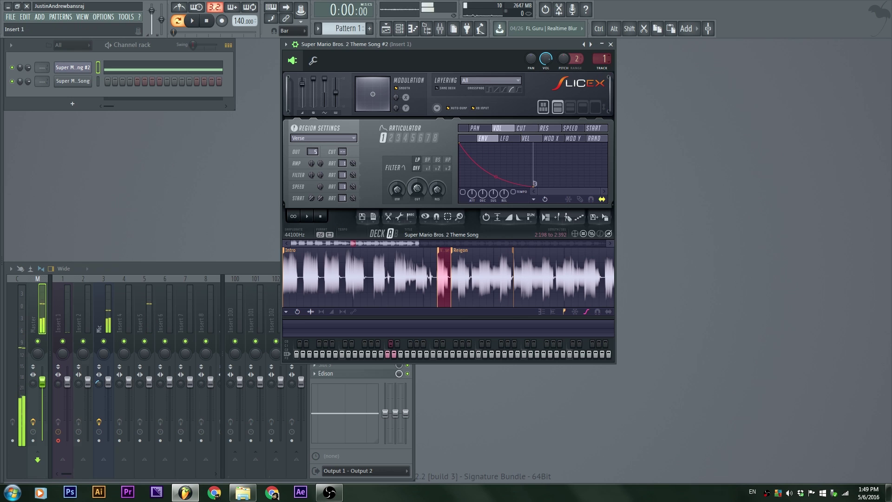
left_click(605, 68)
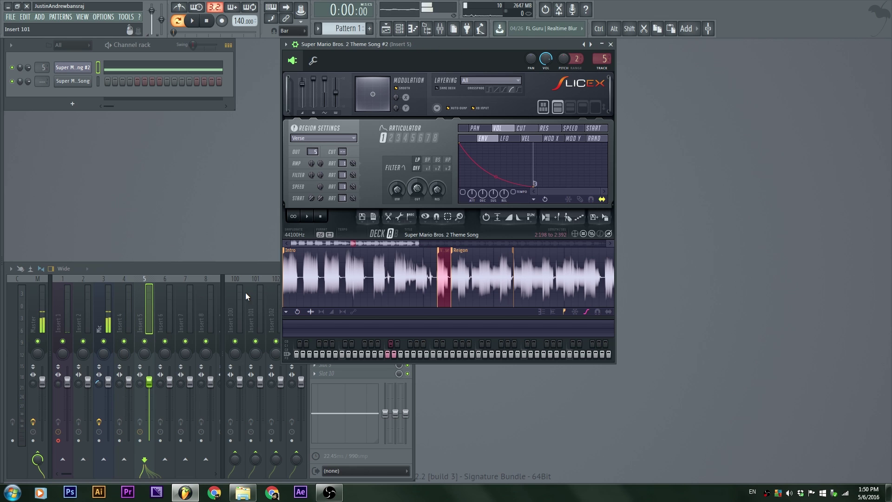
double_click(222, 305)
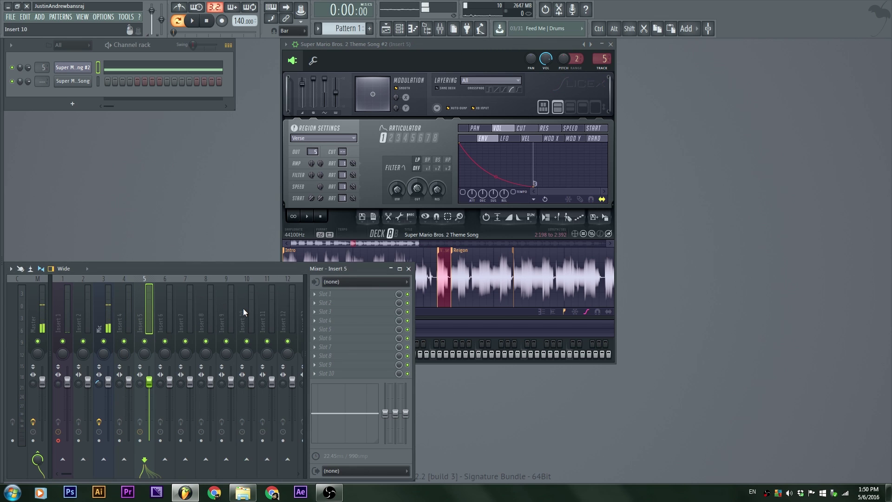
left_click(354, 44)
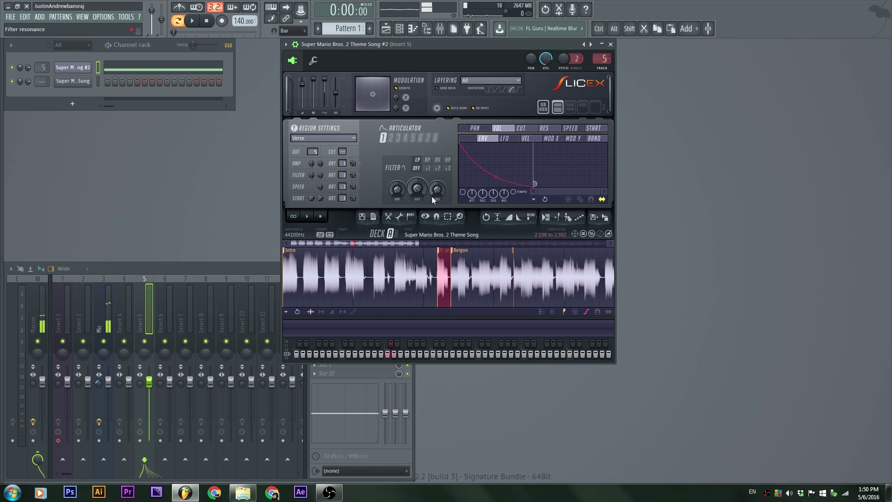
Play the Intro and Verse slices to compare which mixer tracks they output to.
left_click(383, 279)
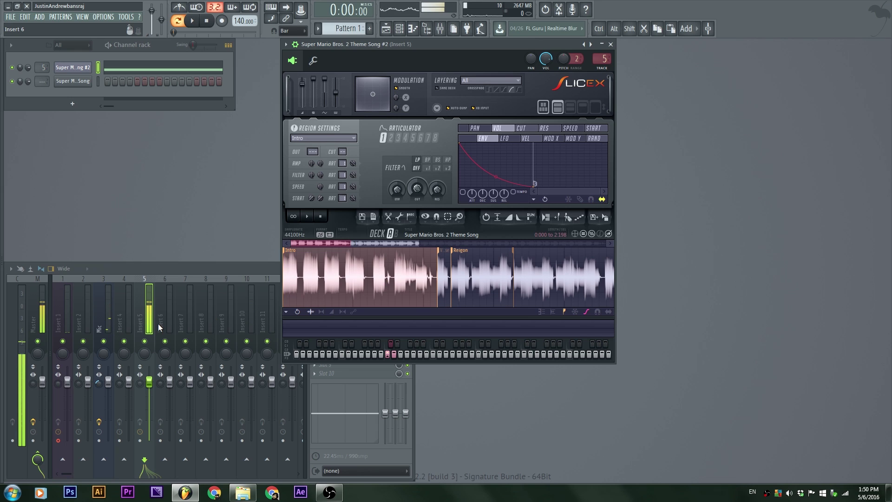
key("2")
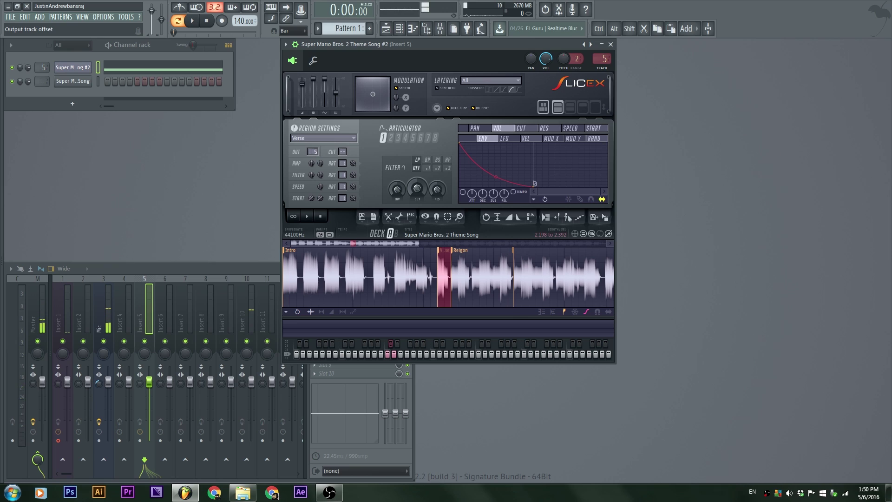
key("2")
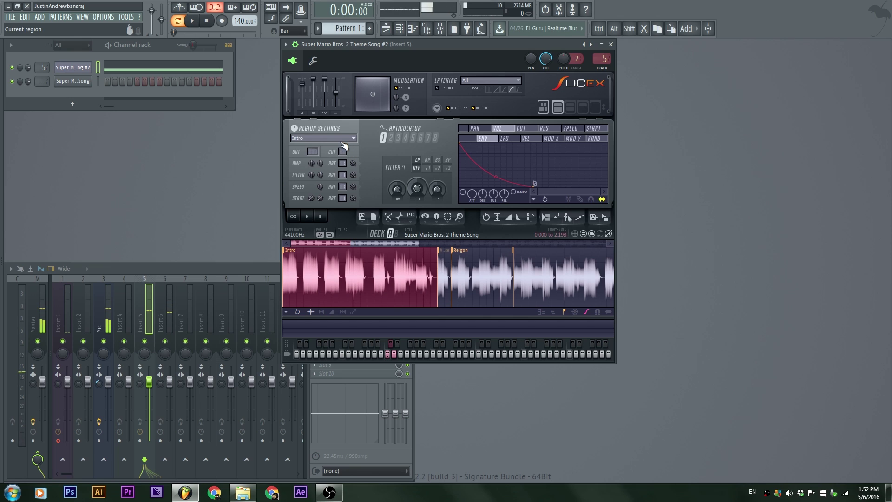
Assign the Verse and Reigon slices to cut group 1 in the region settings.
left_click(340, 140)
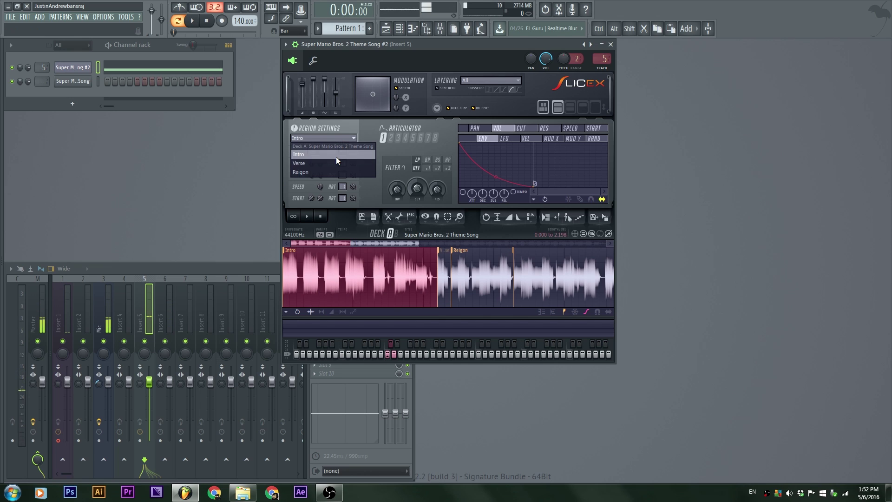
left_click(336, 162)
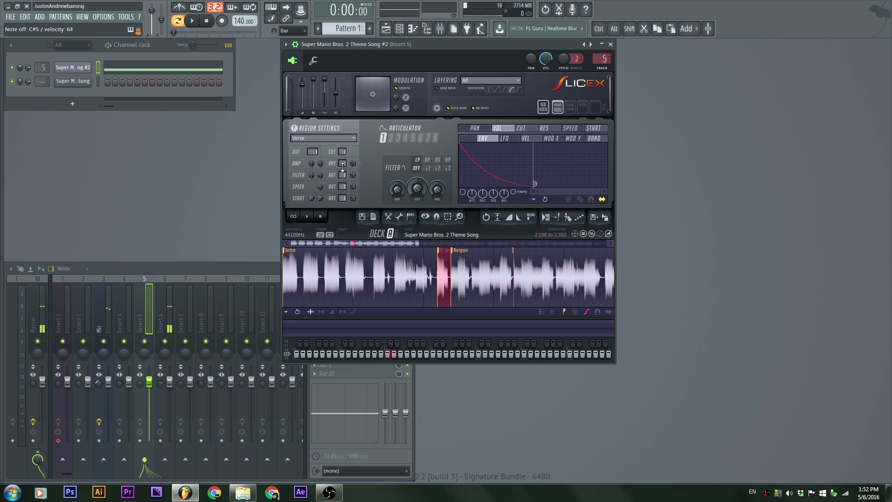
key("w")
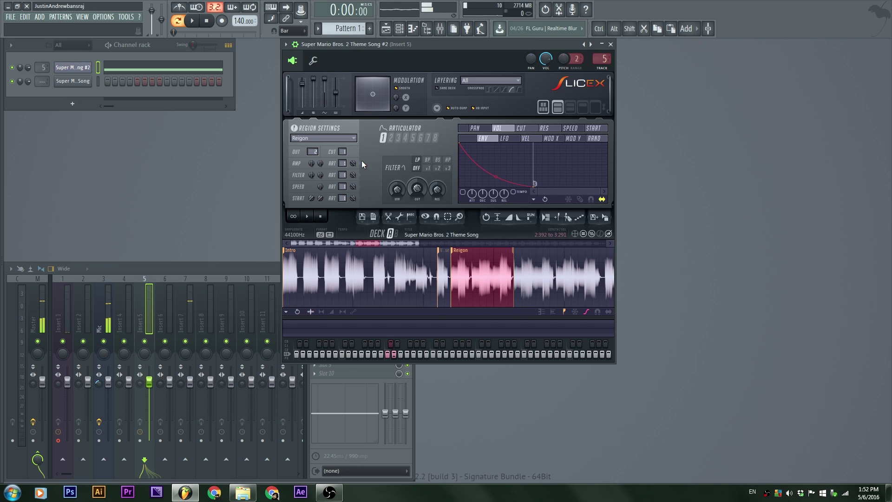
Play the Verse and Reigon slices alternately to hear how they cut each other off.
left_click(490, 272)
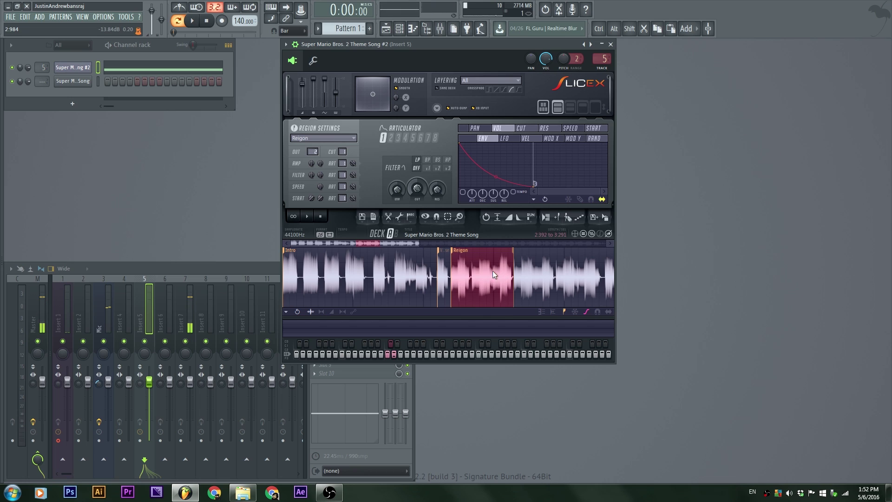
key("2")
key("w")
key("2")
key("w")
key("2")
left_click(484, 259)
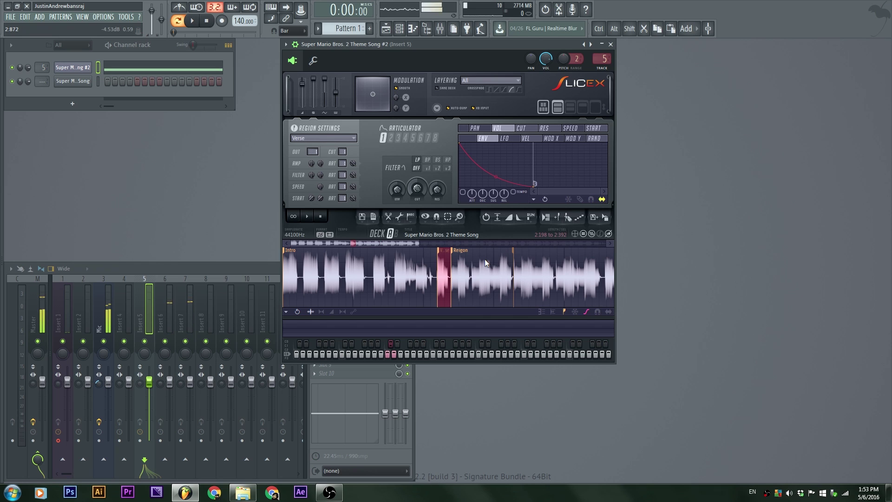
Play the Intro and Verse slices alternately to compare their cut group behaviour.
key("q")
key("2")
key("2")
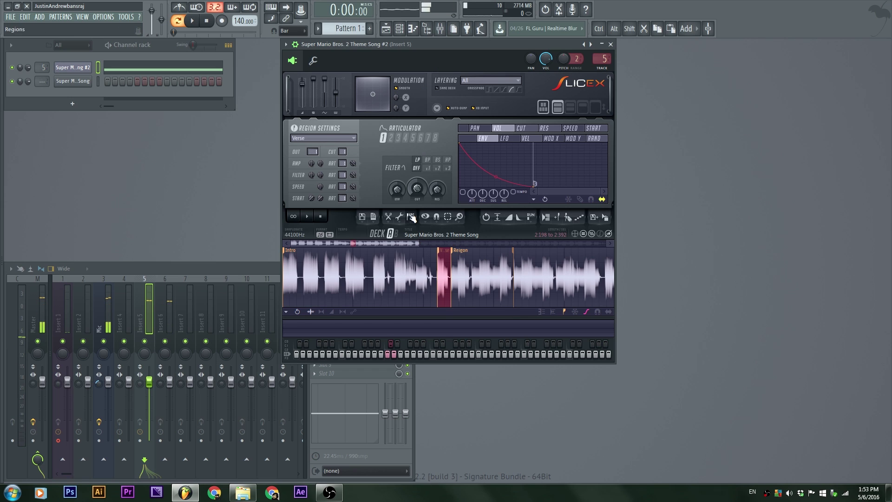
key("q")
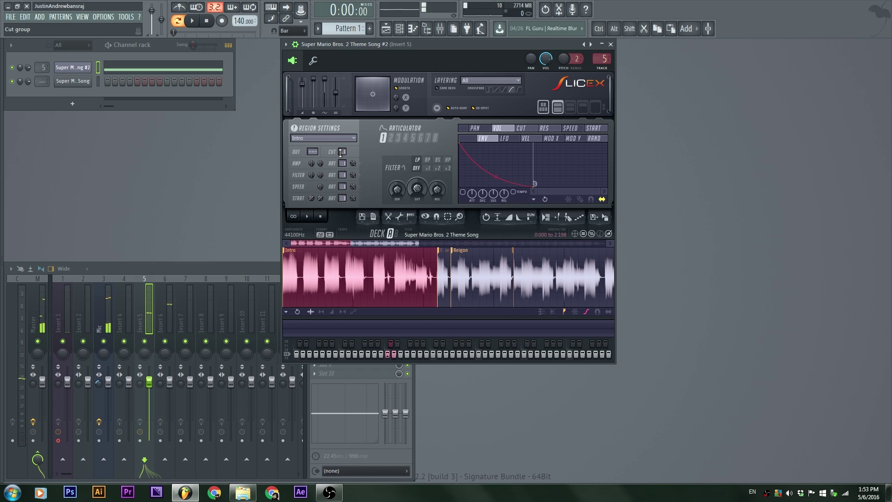
key("q")
key("2")
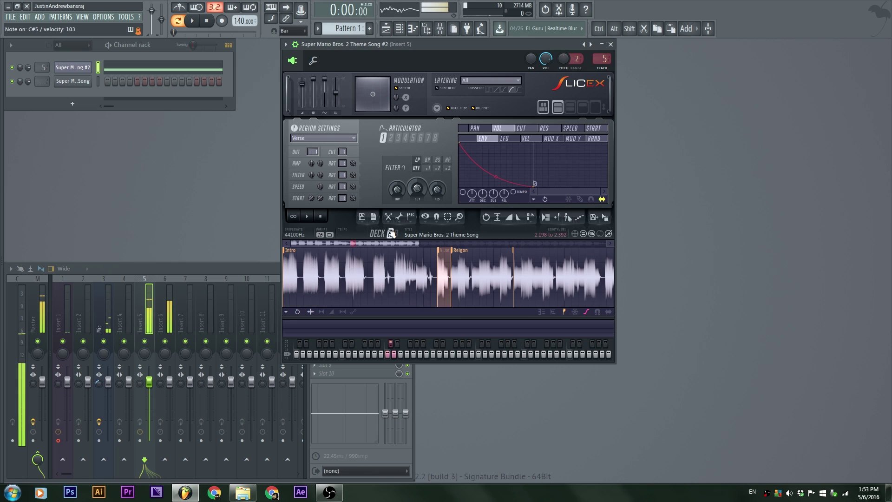
key("q")
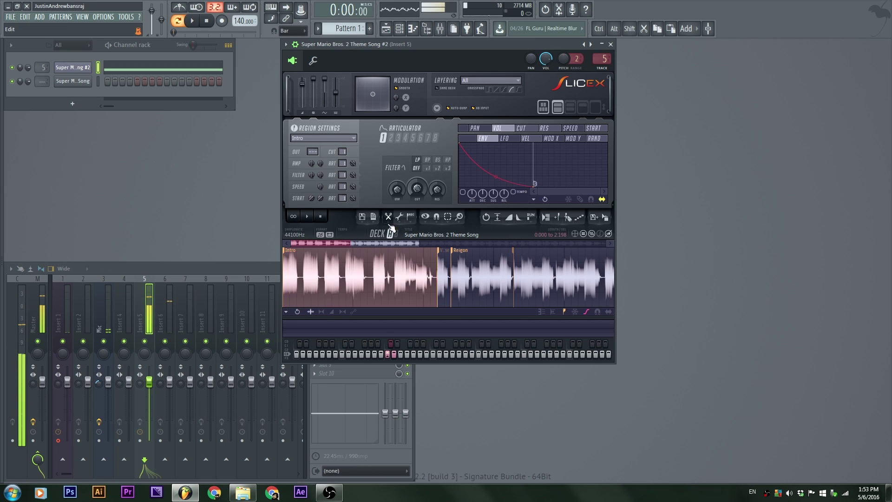
Set the Intro slice's cut group to 2.
scroll(341, 138, "up", 1)
scroll(343, 139, "up", 2)
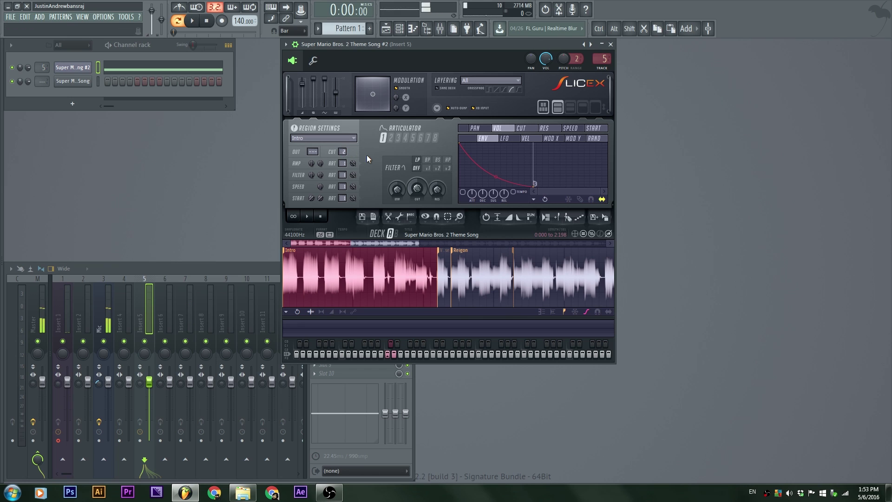
scroll(344, 137, "down", 1)
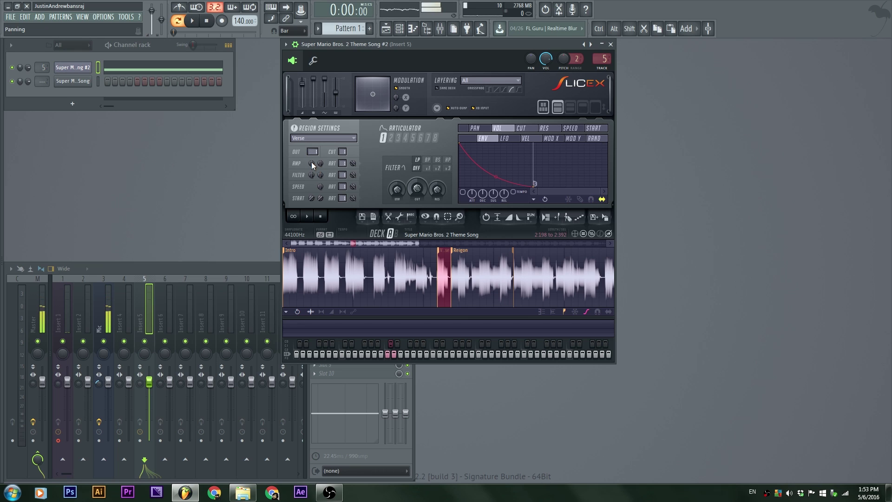
Try panning the Verse slice about 41% right, play it, and adjust its amp volume.
mouse_move(311, 163)
left_mouse_down()
mouse_move(311, 142)
mouse_move(311, 186)
mouse_move(311, 166)
left_mouse_up()
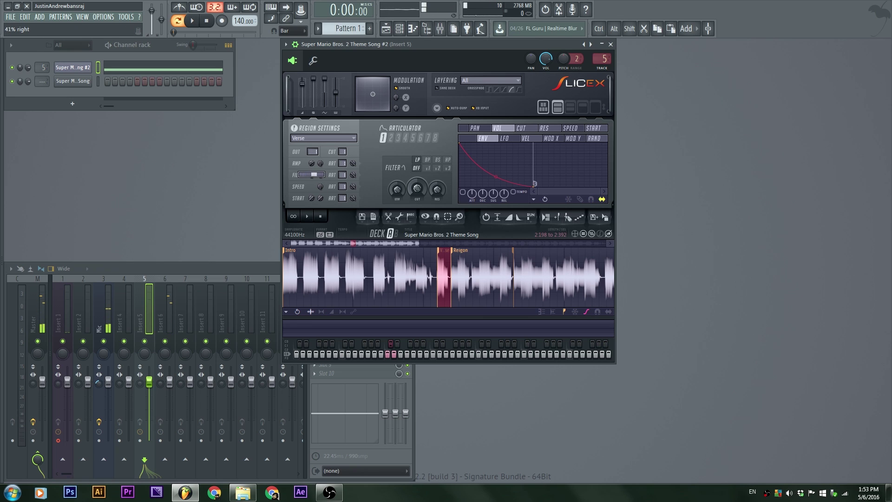
key("2")
key("2")
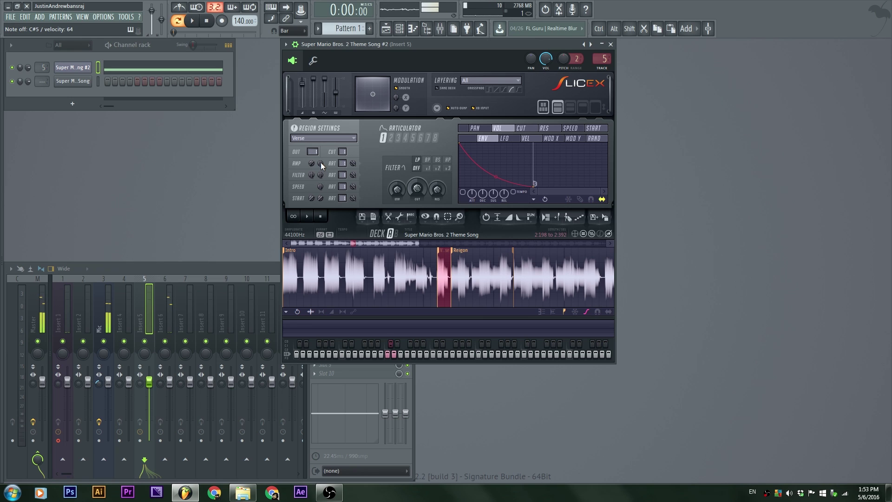
mouse_move(321, 162)
left_mouse_down()
mouse_move(320, 139)
mouse_move(319, 163)
left_mouse_up()
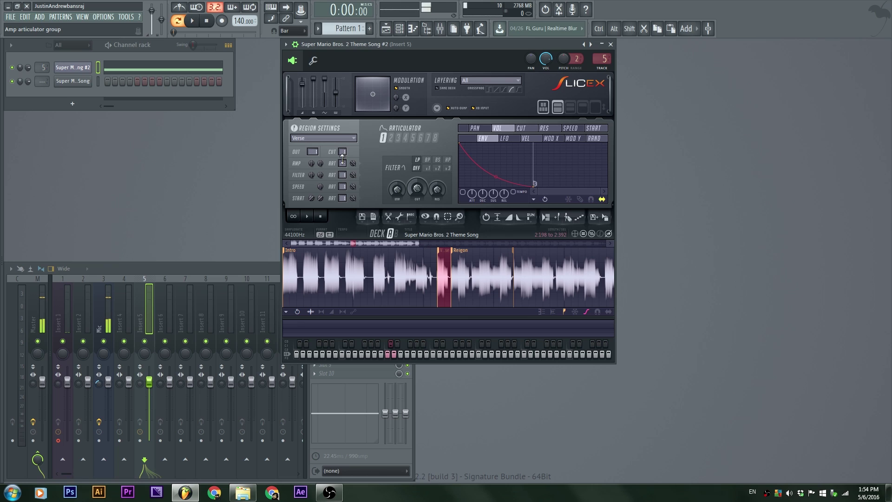
Set articulator 1's filter to BP x2 mode and adjust its cutoff.
mouse_move(390, 138)
left_mouse_down()
mouse_move(421, 141)
mouse_move(385, 139)
left_mouse_up()
left_click(427, 161)
left_click(437, 168)
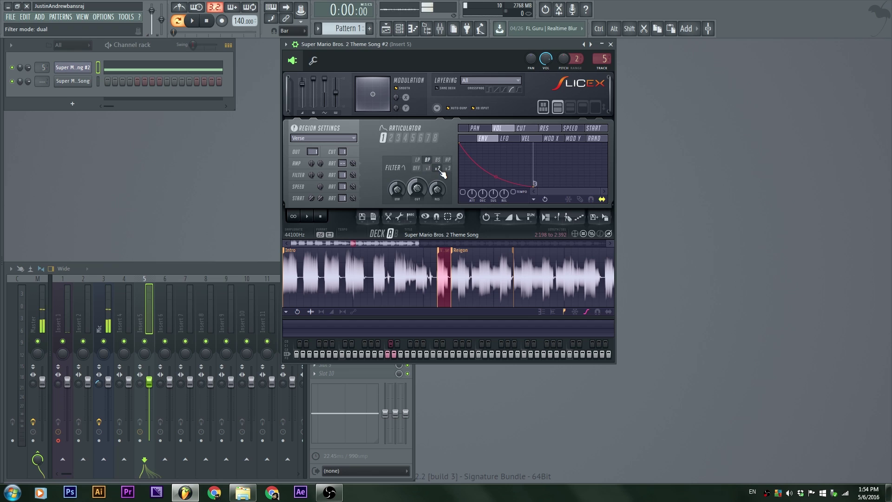
left_click_drag(419, 191, 418, 189)
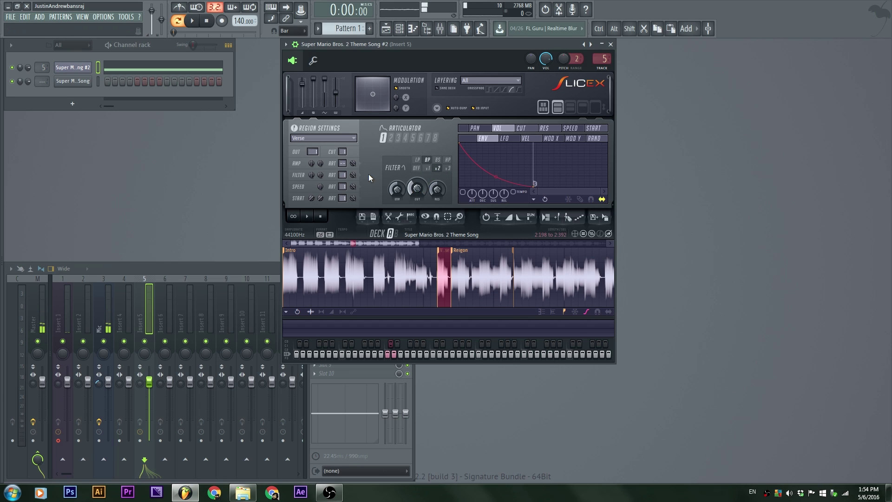
Clear the Verse slice's amp articulator group and adjust its amp volume.
left_click(342, 163)
left_click_drag(321, 164, 321, 139)
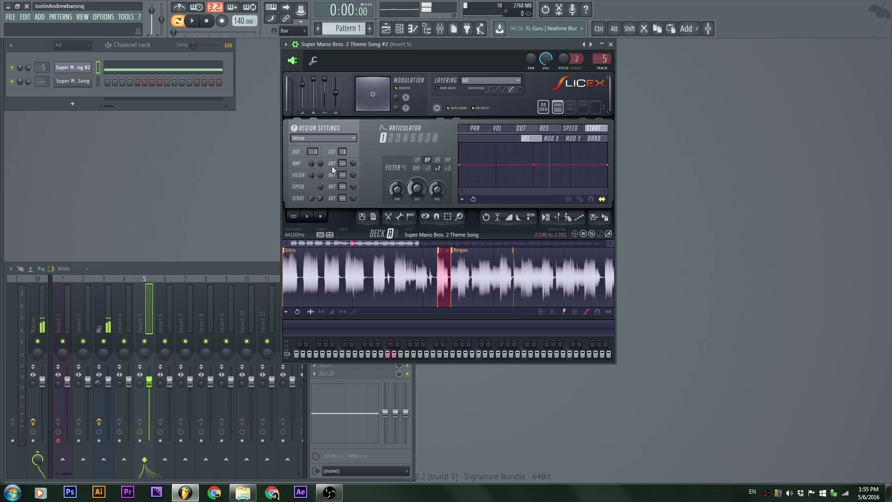
Change the Verse slice's filter articulator group, adjust its filter cutoff and resonance, and play the slice to hear the effect.
left_click(342, 175)
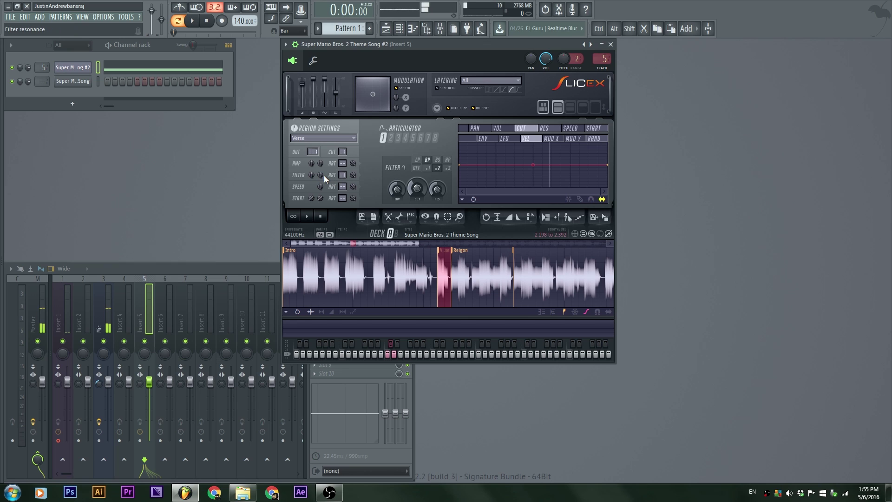
mouse_move(310, 176)
left_mouse_down()
mouse_move(310, 151)
mouse_move(310, 183)
mouse_move(321, 164)
mouse_move(321, 173)
left_mouse_up()
key("2")
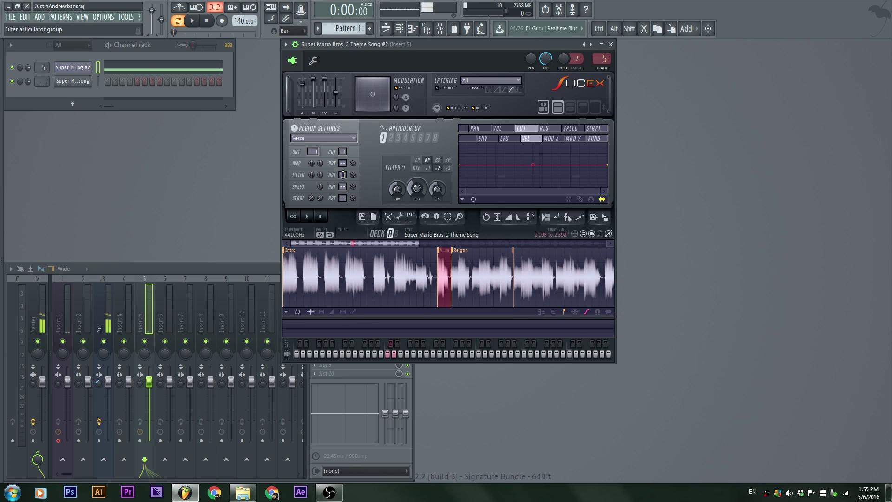
key("2")
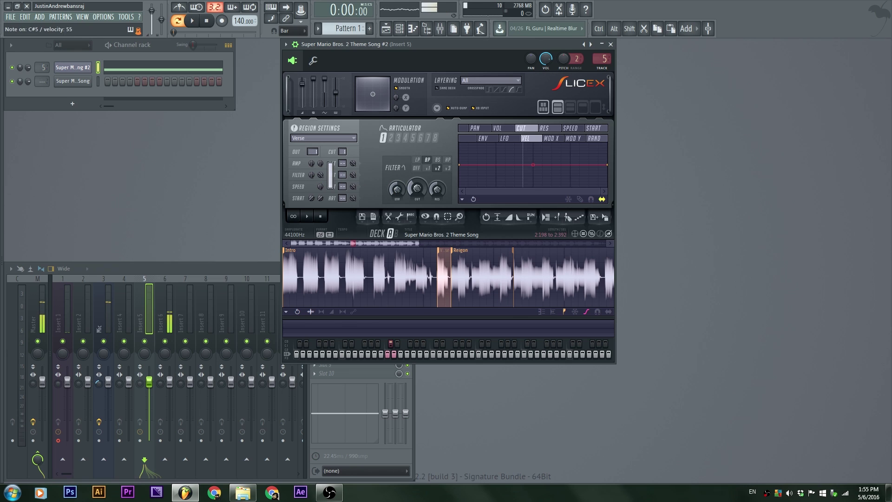
key("2")
key("2")
left_click_drag(313, 172, 313, 186)
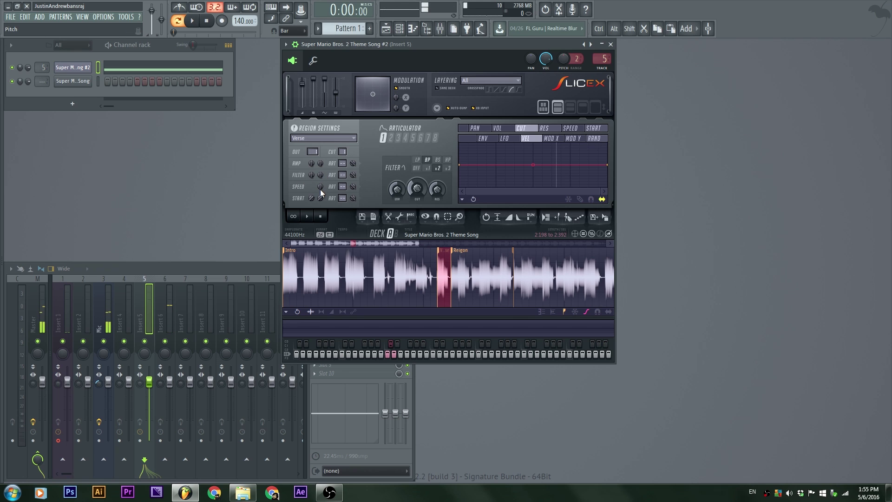
Adjust the Verse slice's pitch and play it alternately with the Reigon slice.
left_click_drag(319, 188, 319, 167)
mouse_move(325, 197)
left_mouse_down()
mouse_move(314, 197)
mouse_move(320, 188)
left_mouse_up()
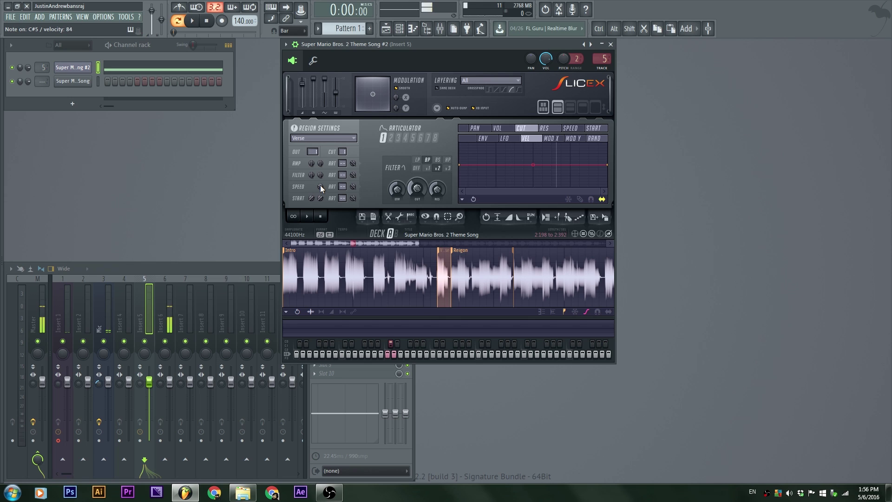
key("2")
key("w")
key("2")
key("w")
key("w")
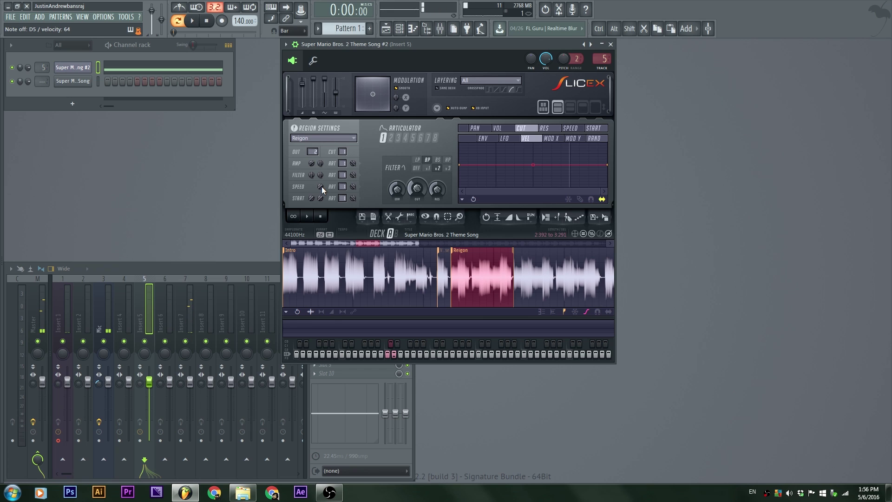
Select the Verse slice in the waveform and return articulator 1's filter to LP with its mode off.
left_click(442, 263)
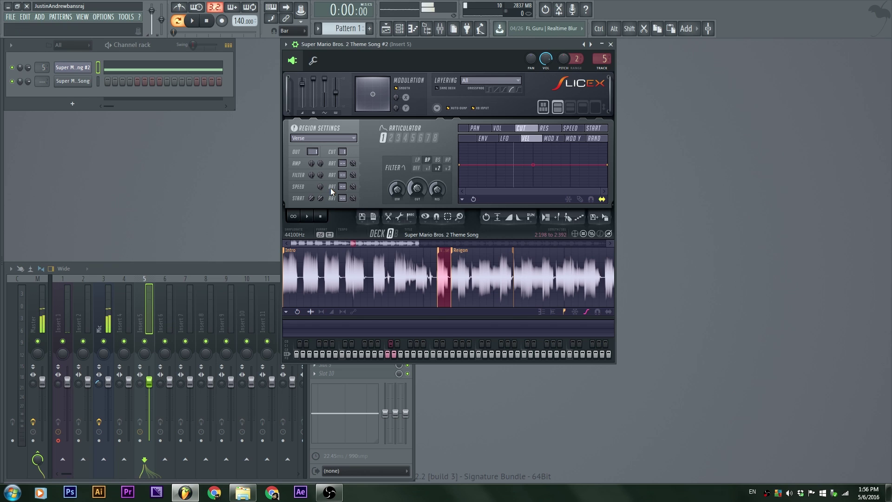
left_click(386, 166)
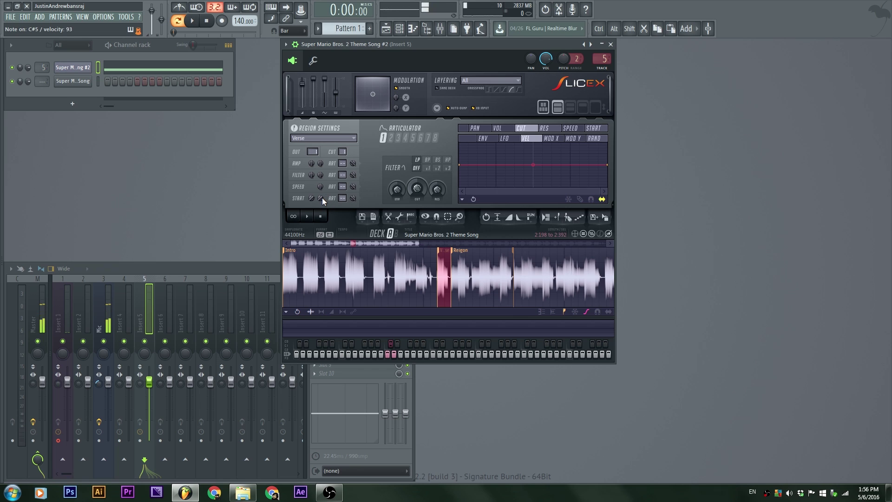
Adjust the Verse slice's start setting to about 79.3 ms.
left_click_drag(322, 195, 322, 191)
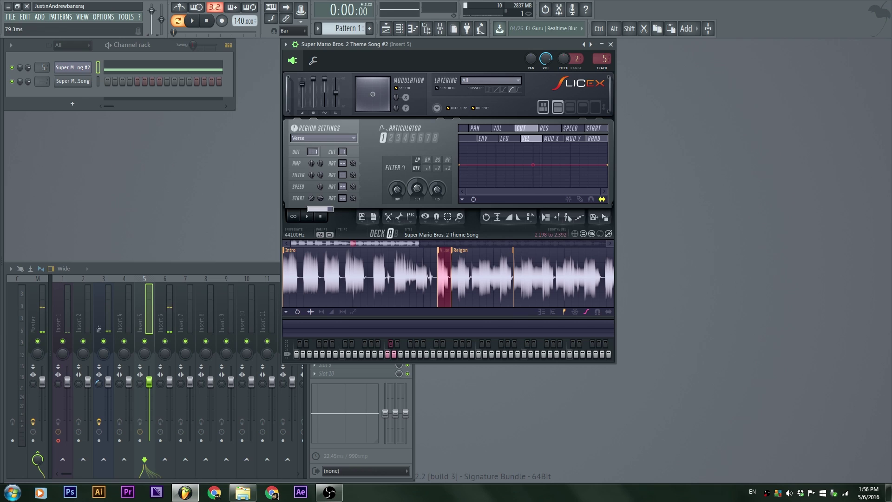
left_click_drag(319, 199, 319, 197)
Select the Intro slice, adjust its start setting and display its volume articulator curve.
left_click(397, 247)
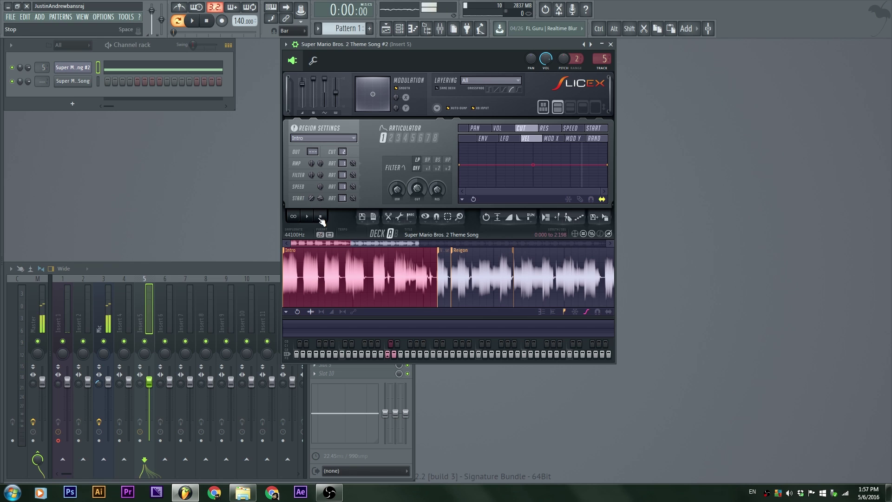
left_click_drag(321, 201, 322, 207)
left_click(353, 162)
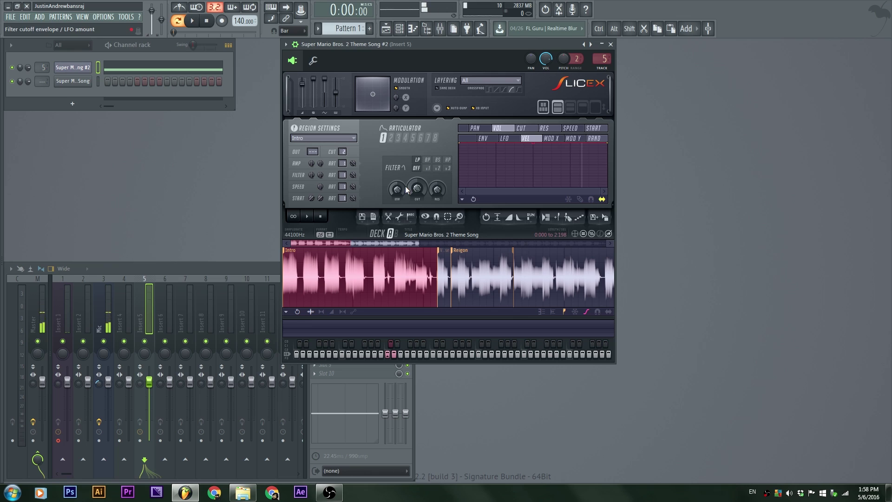
Try articulator 1's BS and HP filter types with the x1, x2 and x3 modes on the Intro slice.
left_click(438, 160)
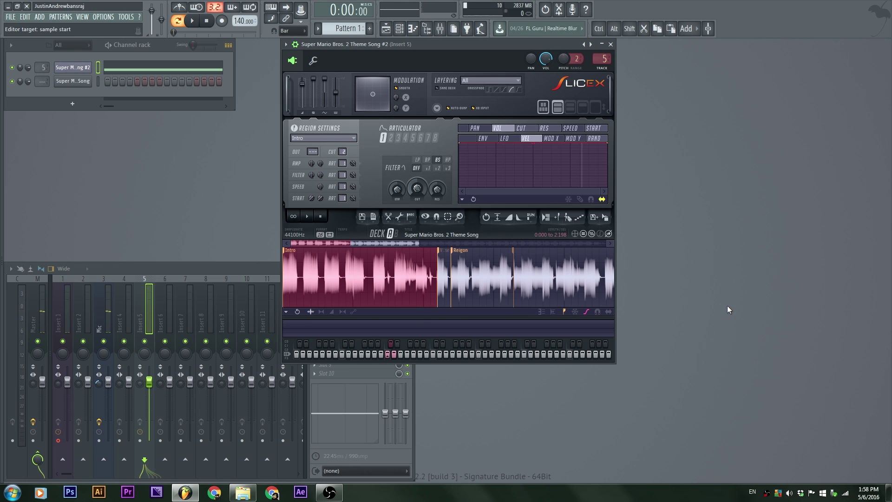
left_click(448, 169)
left_click(429, 169)
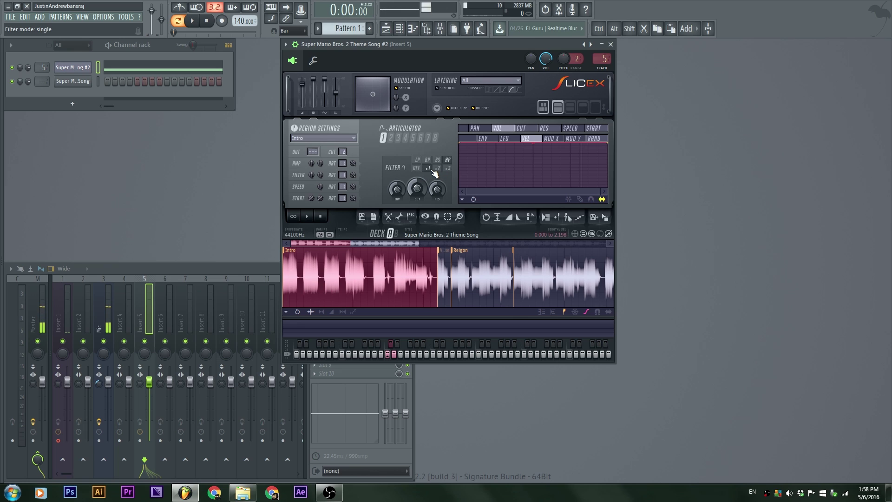
left_click(437, 169)
left_click(447, 169)
left_click(437, 169)
Adjust articulator 1's filter envelope amount and resonance, and the Intro slice's speed setting.
left_click_drag(397, 191, 397, 184)
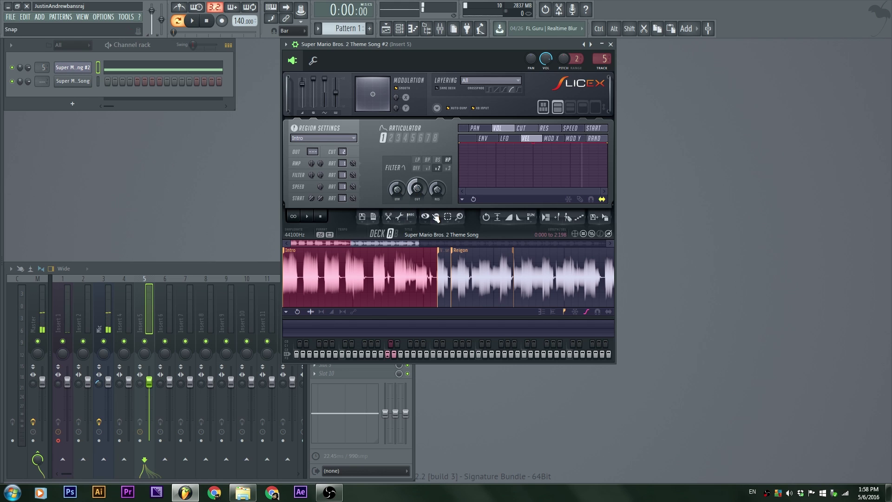
left_click_drag(437, 189, 437, 186)
left_click_drag(320, 186, 320, 185)
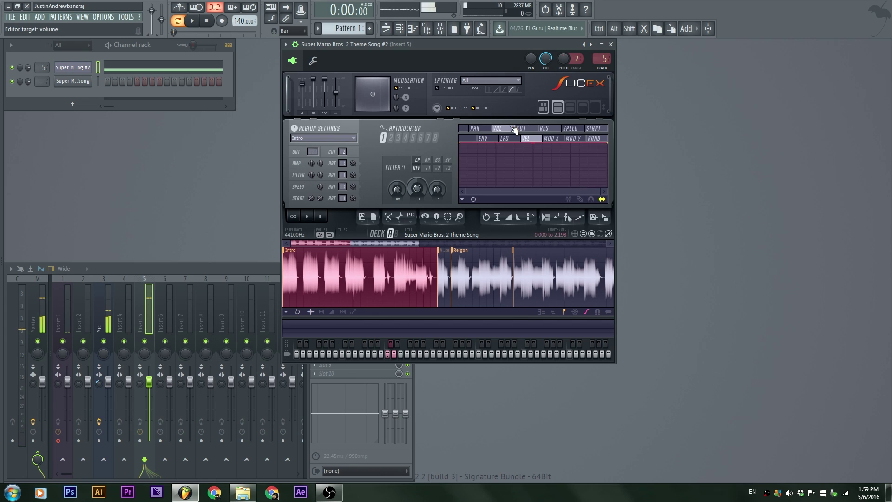
Shape articulator 1's pan velocity mapping as a straight line rising from the lowest to the highest value.
left_click_drag(511, 128, 454, 129)
left_click(512, 138)
left_click_drag(516, 140, 572, 129)
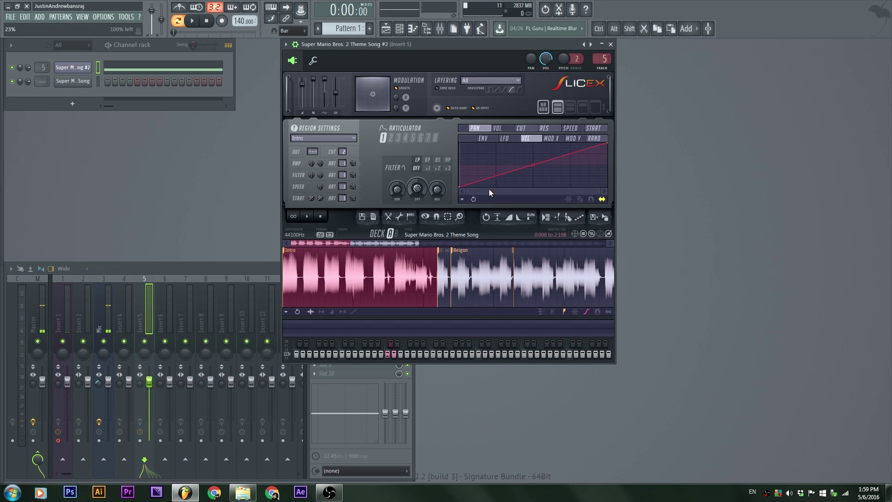
mouse_move(461, 186)
left_mouse_down()
mouse_move(460, 150)
mouse_move(461, 188)
left_mouse_up()
Draw a modulation X curve for the cutoff that rises to a peak and falls to a low point.
left_click(576, 138)
left_click(552, 138)
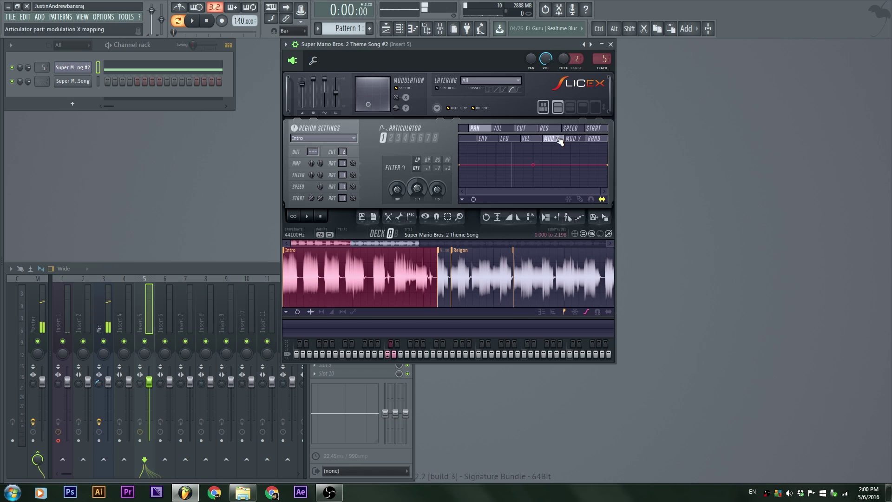
left_click(521, 127)
left_click_drag(464, 175, 511, 149)
right_click(476, 183)
left_click(493, 196)
left_click_drag(534, 163, 566, 184)
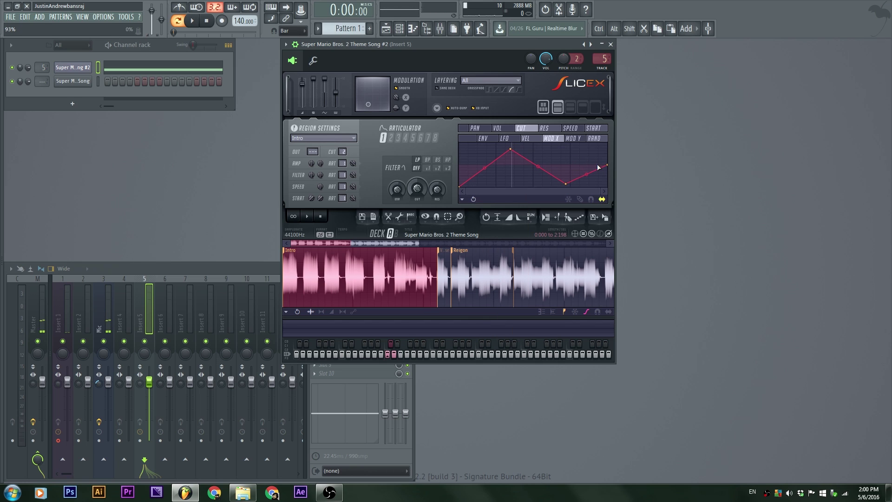
Draw a modulation Y curve for the resonance with a low point in the first half and a peak near the end.
left_click(574, 138)
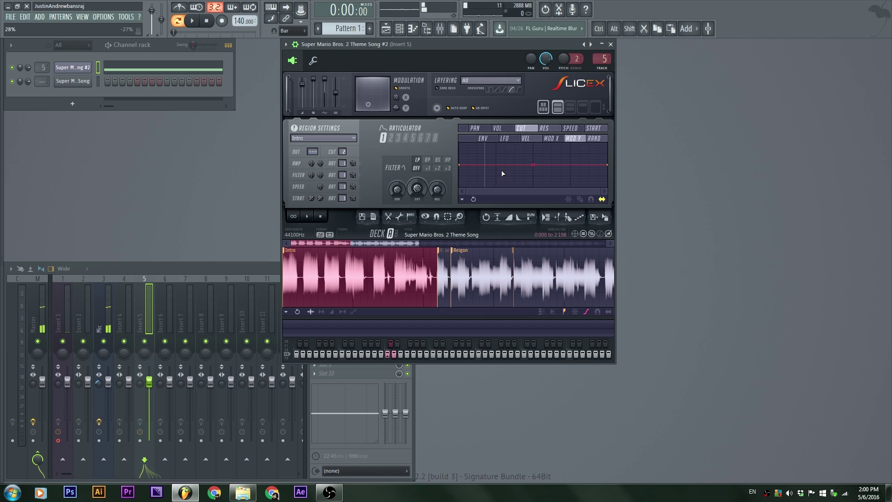
left_click(553, 128)
right_click(503, 187)
right_click(575, 163)
left_click_drag(576, 163, 574, 142)
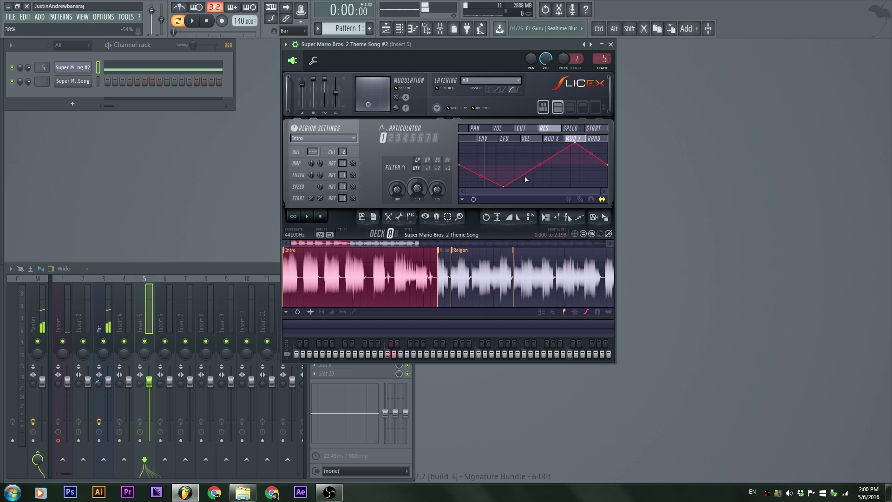
Move the X/Y modulation point to the pad's upper right area and audition the Intro slice with the cutoff target shown.
left_click(549, 139)
left_click_drag(399, 98, 400, 84)
left_click(571, 138)
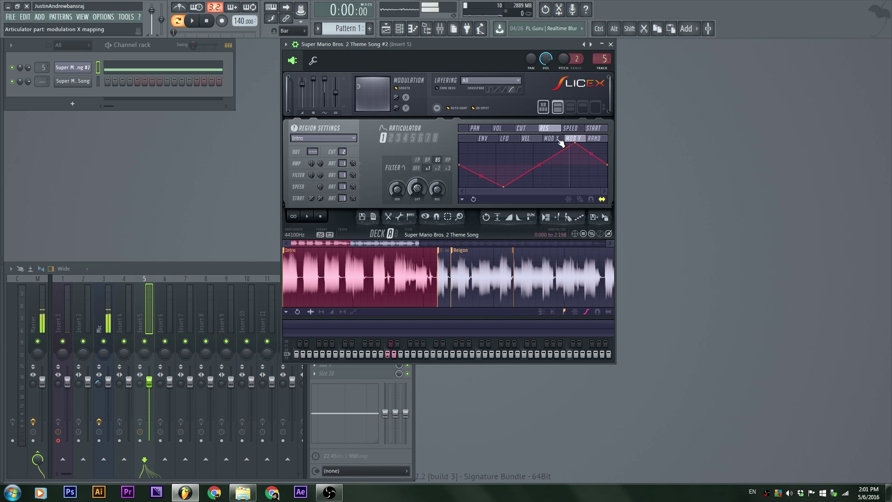
left_click(520, 128)
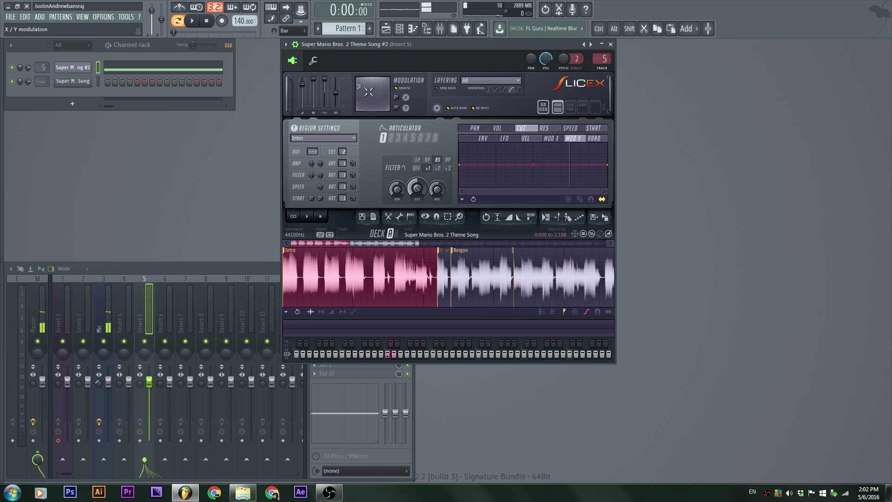
mouse_move(358, 86)
left_mouse_down()
mouse_move(373, 82)
mouse_move(371, 105)
mouse_move(381, 87)
mouse_move(373, 83)
mouse_move(361, 103)
mouse_move(374, 93)
mouse_move(365, 84)
mouse_move(383, 104)
mouse_move(368, 91)
mouse_move(366, 108)
mouse_move(382, 89)
left_mouse_up()
key("q")
key("q")
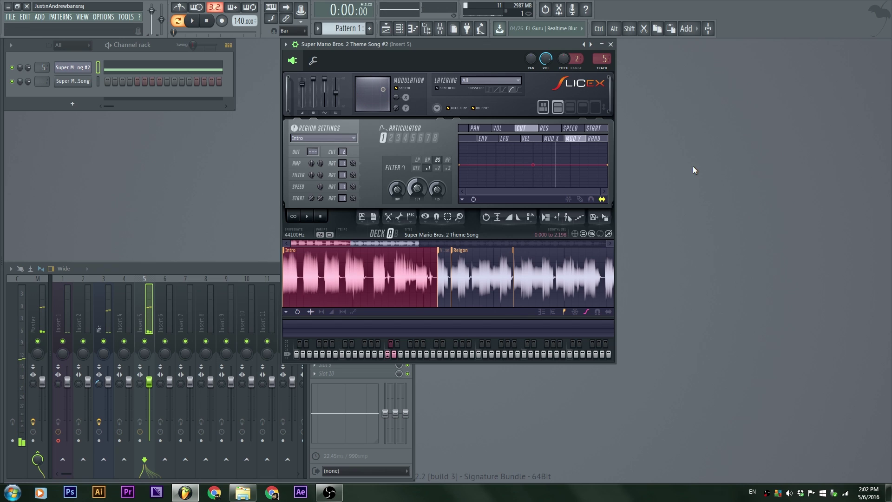
Display the cutoff's modulation X curve and adjust the first two master level sliders.
left_click(551, 138)
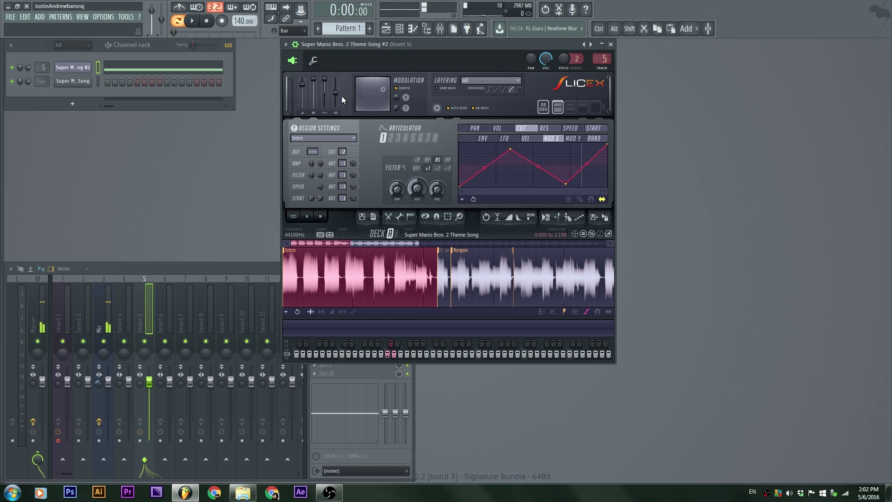
left_click(396, 234)
left_click(394, 234)
mouse_move(303, 91)
left_mouse_down()
mouse_move(302, 107)
mouse_move(302, 97)
left_mouse_up()
left_click_drag(313, 78, 313, 94)
Draw a multi-point random mapping curve for the cutoff with an early dip and a central peak.
left_click(594, 139)
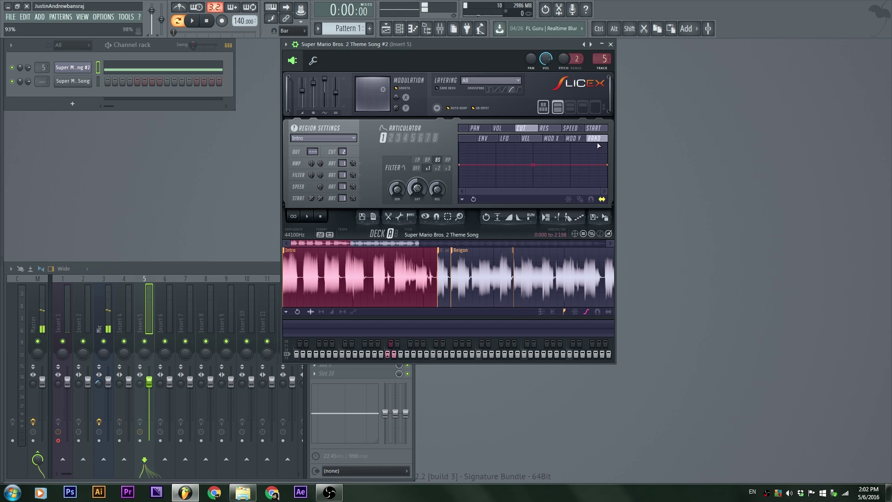
left_click(538, 139)
left_click(593, 139)
right_click(486, 181)
right_click(499, 180)
right_click(566, 165)
right_click(566, 166)
left_click(530, 173)
right_click(532, 149)
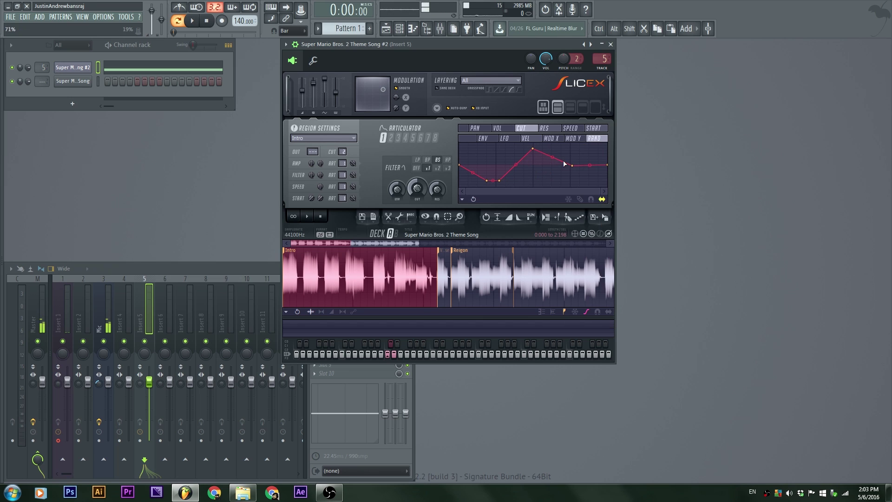
Lower the master LFO level while playing test notes.
key("z")
mouse_move(324, 80)
left_mouse_down()
mouse_move(314, 107)
mouse_move(314, 78)
left_mouse_up()
key("z")
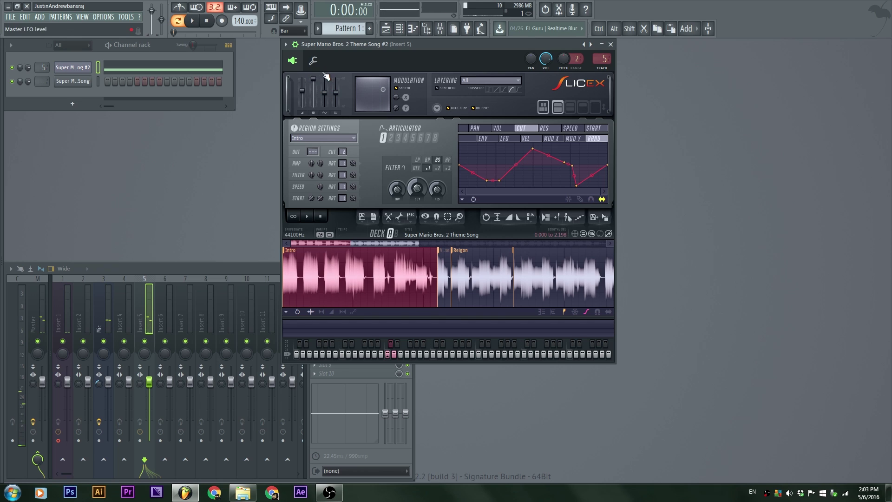
Draw a custom multi-point LFO shape for the cutoff and lower its PW setting.
left_click(526, 138)
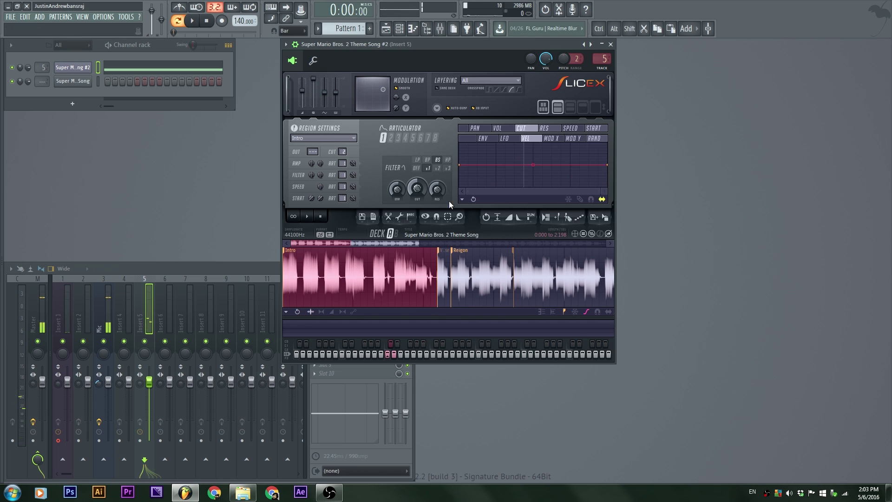
left_click(505, 139)
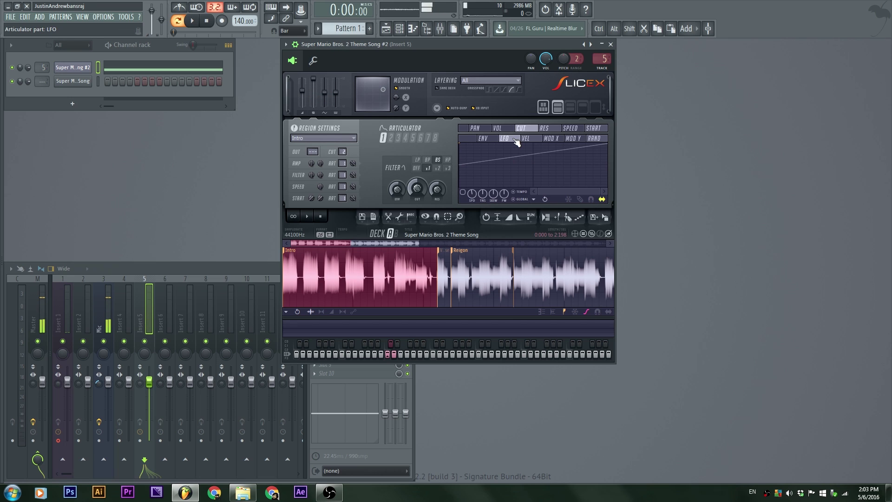
right_click(486, 170)
right_click(481, 179)
left_click(474, 171)
right_click(471, 179)
left_click_drag(474, 181, 500, 165)
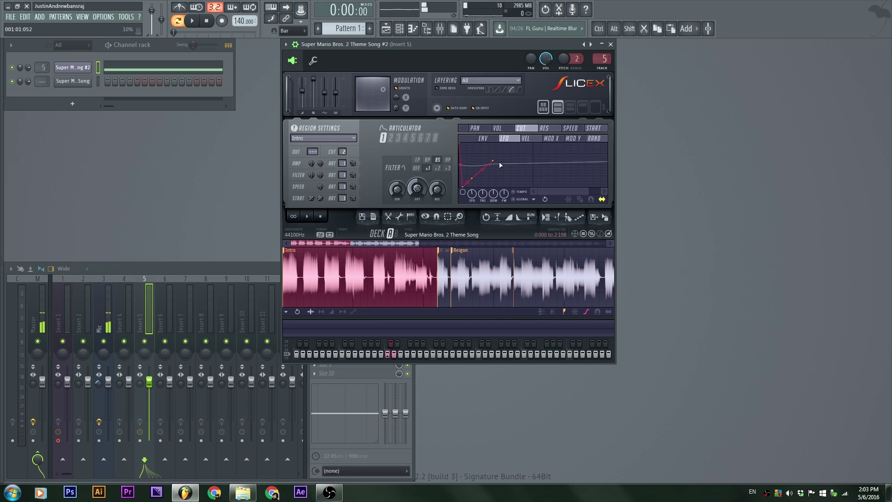
left_click(530, 184)
mouse_move(504, 193)
left_mouse_down()
mouse_move(504, 184)
mouse_move(505, 200)
left_mouse_up()
Raise the master LFO level and audition the Intro slice before and after the change.
key("q")
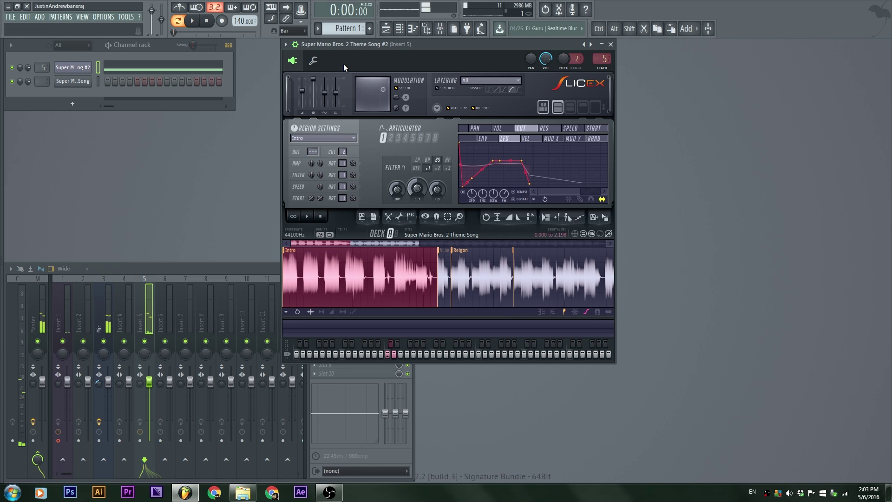
key("q")
mouse_move(324, 93)
left_mouse_down()
mouse_move(324, 106)
mouse_move(325, 81)
left_mouse_up()
key("q")
key("q")
Play the Intro slice with the cutoff's random curve shown, and display the volume target's velocity mapping.
left_click(598, 138)
key("q")
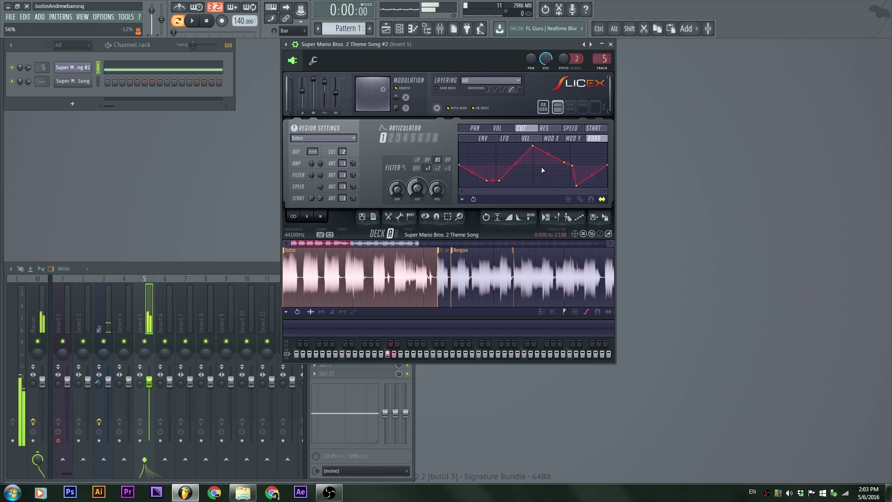
left_click(477, 129)
left_click(497, 128)
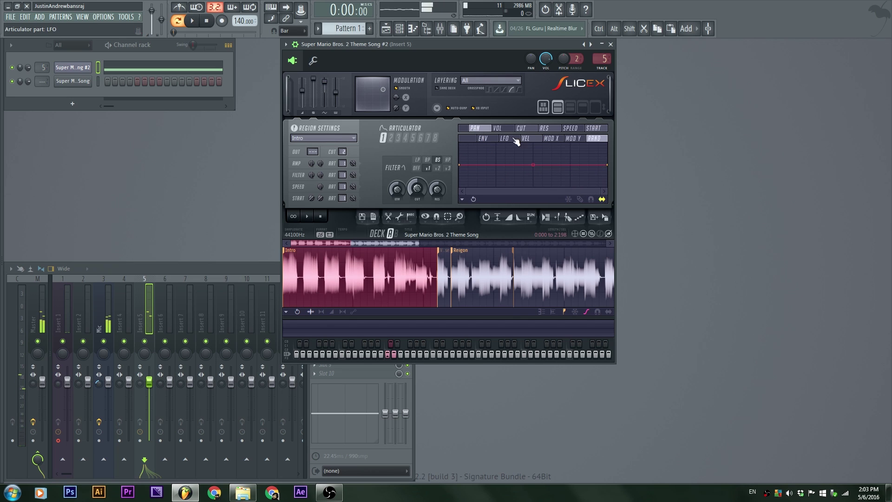
left_click(525, 138)
Lower the master LFO level and audition the Intro slice repeatedly.
mouse_move(325, 81)
left_mouse_down()
mouse_move(325, 105)
mouse_move(324, 93)
left_mouse_up()
key("q")
key("q")
key("q")
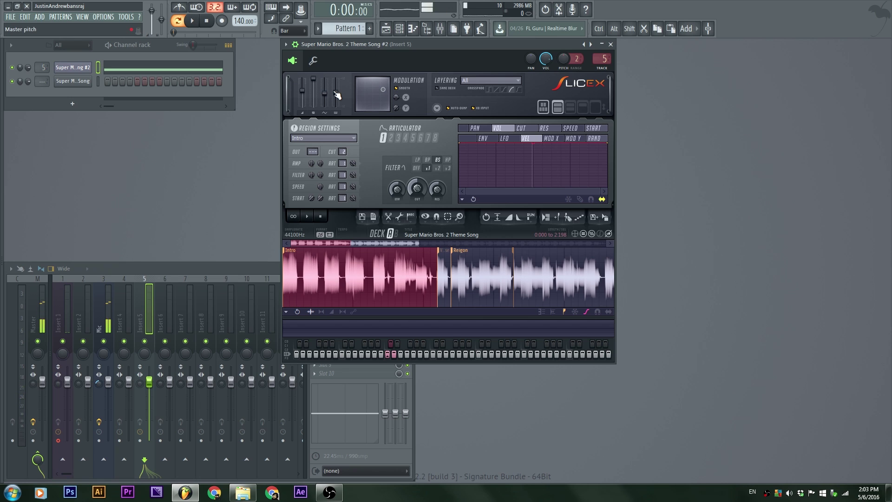
Raise the master pitch and select the Verse and Reigon slices to hear them.
left_click_drag(336, 93, 336, 79)
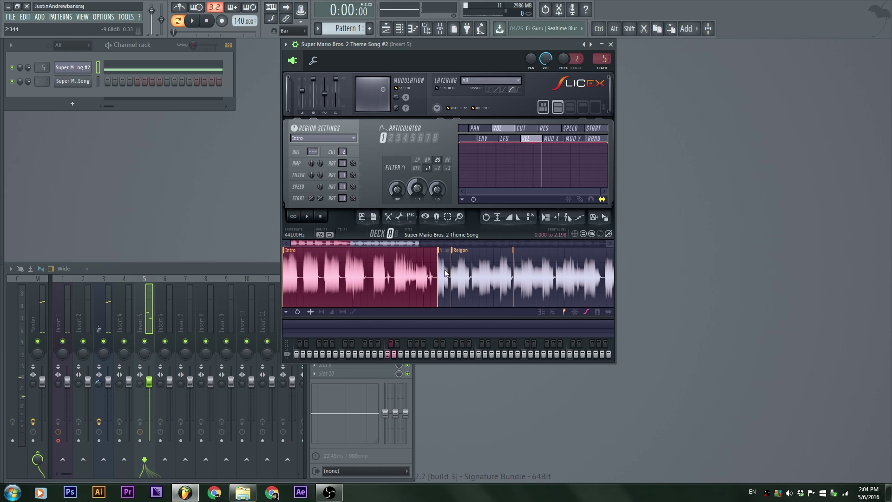
left_click(447, 269)
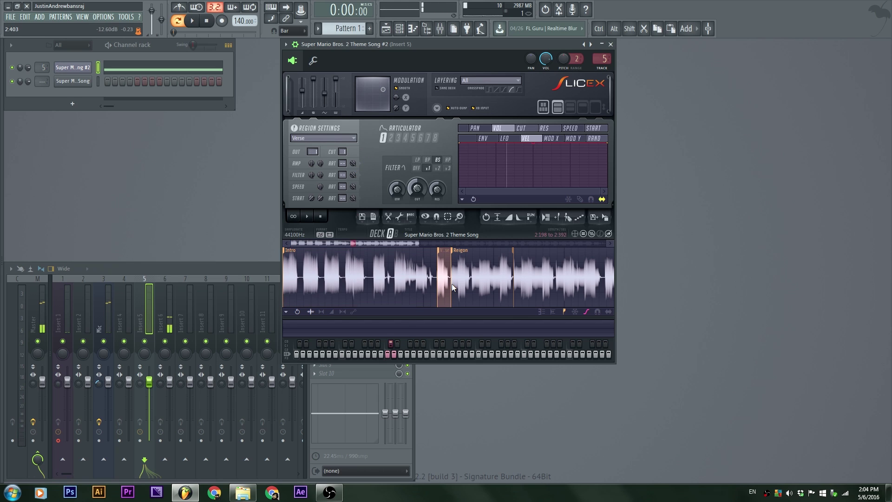
left_click(450, 287)
Lower the master pitch and recentre the X/Y modulation point.
left_click_drag(336, 80, 302, 84)
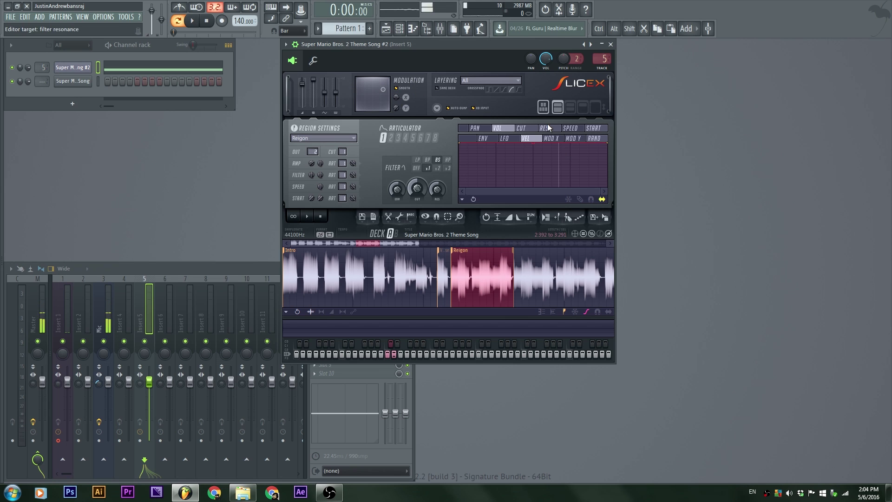
right_click(399, 97)
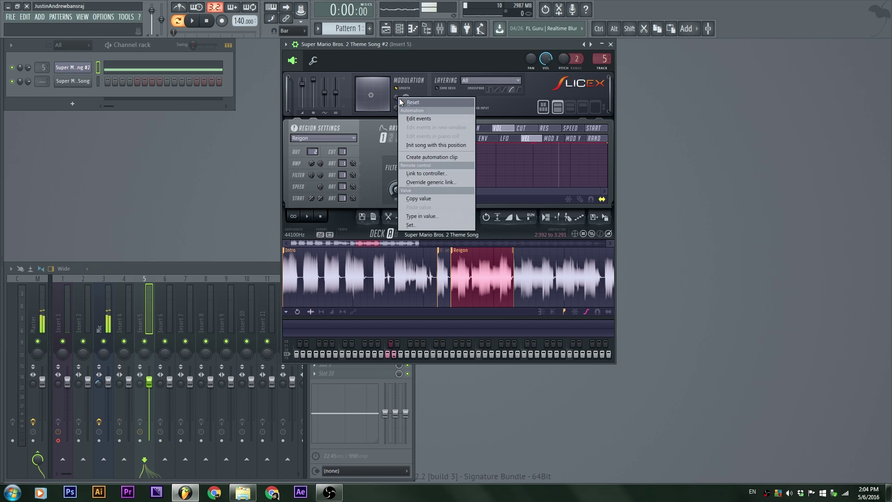
left_click(405, 64)
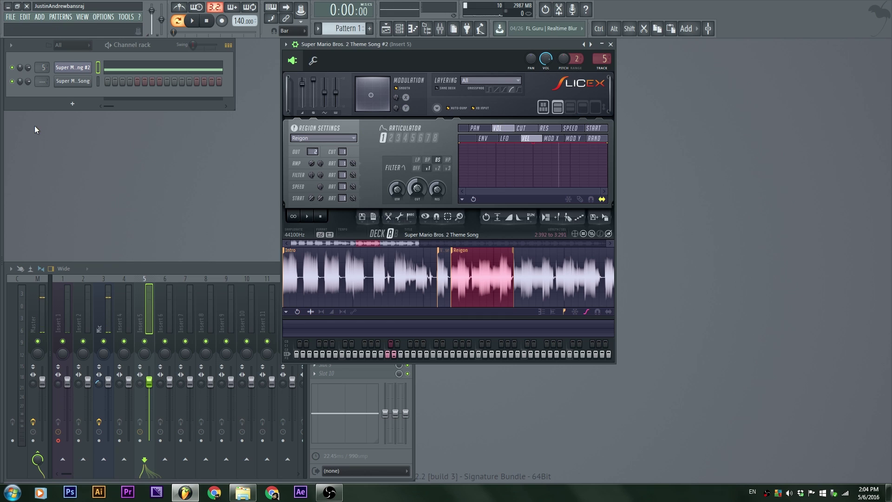
Open the piano roll of the Super Mario Bros. 2 Theme Song #2 channel, examine the slice notes and close it.
left_click(185, 68)
scroll(62, 153, "up", 1)
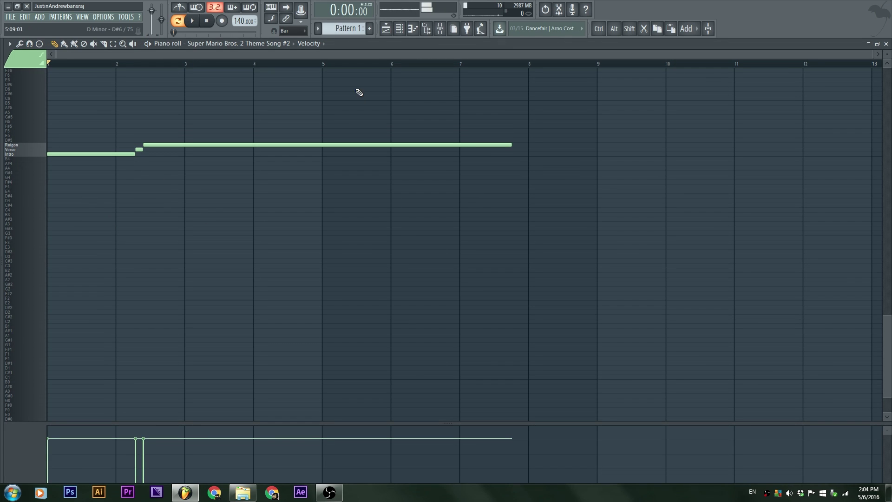
double_click(369, 43)
left_click(771, 44)
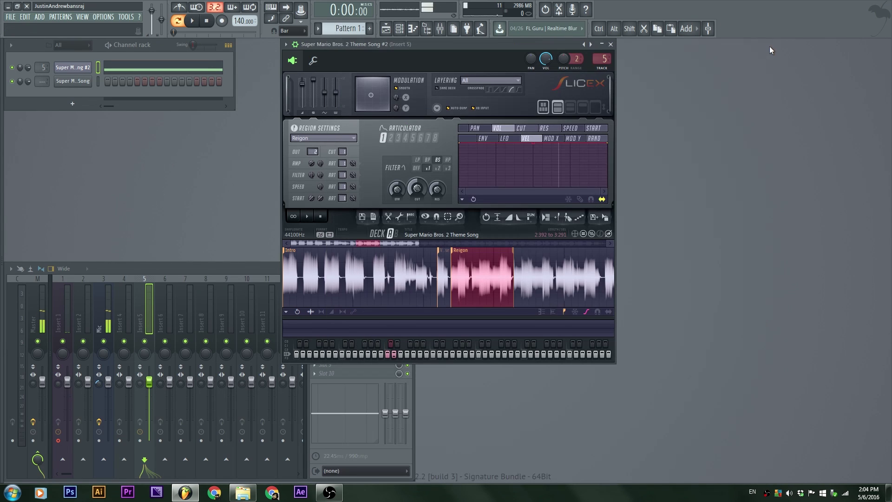
Select the waveform stretch from 4:055 to 4:906 and add a marker named vto8y9p.
left_click(553, 278)
scroll(553, 278, "up", 1)
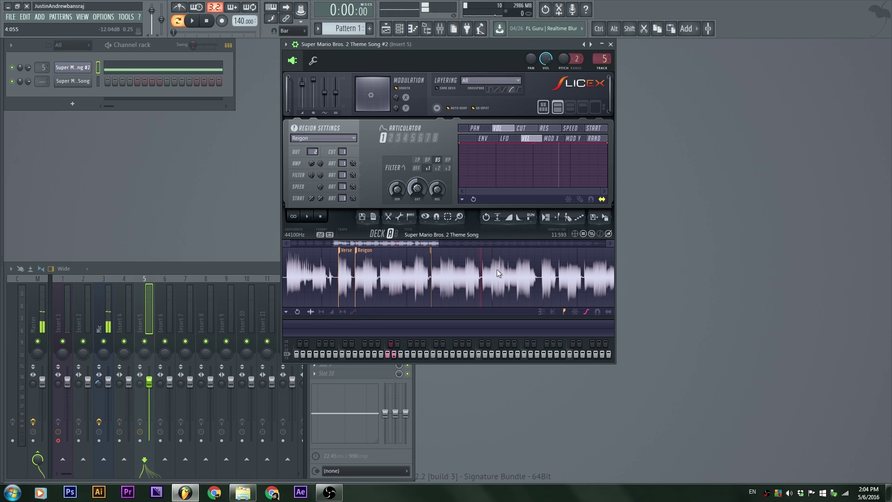
right_click(409, 228)
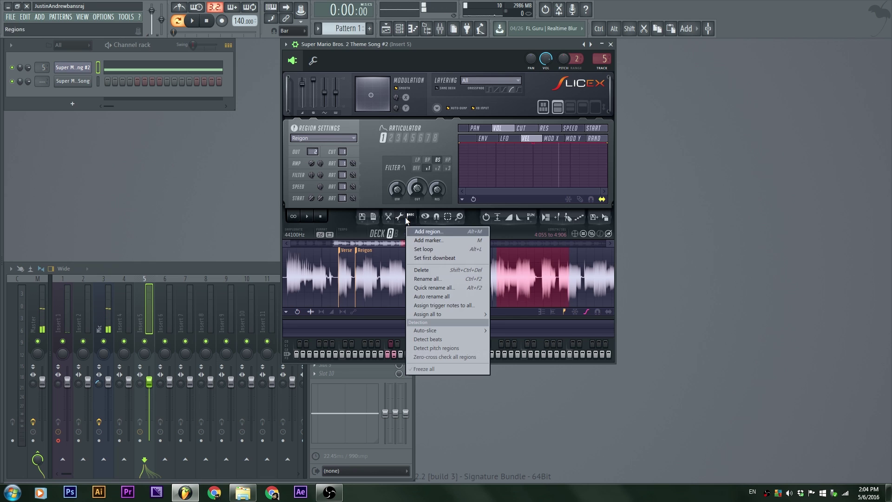
left_click(428, 242)
type("vto8y9p")
key("Return")
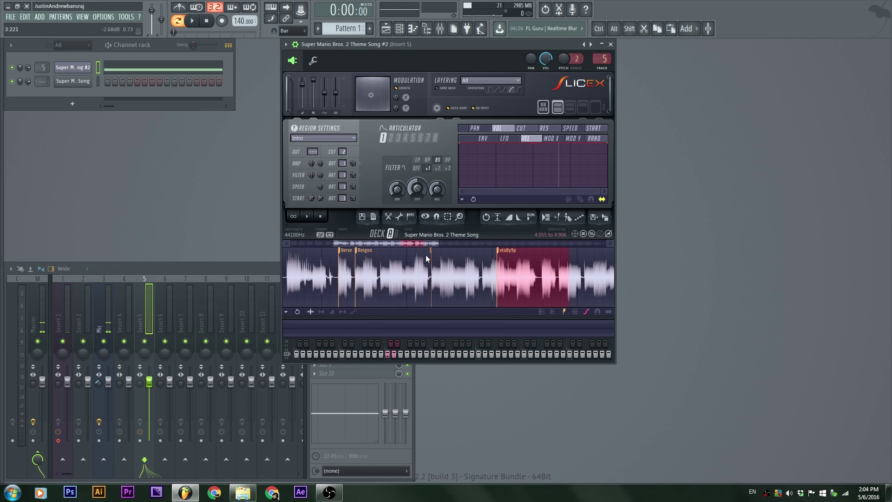
Check the vto8y9p slice's row in the channel's piano roll and close the piano roll.
left_click(150, 69)
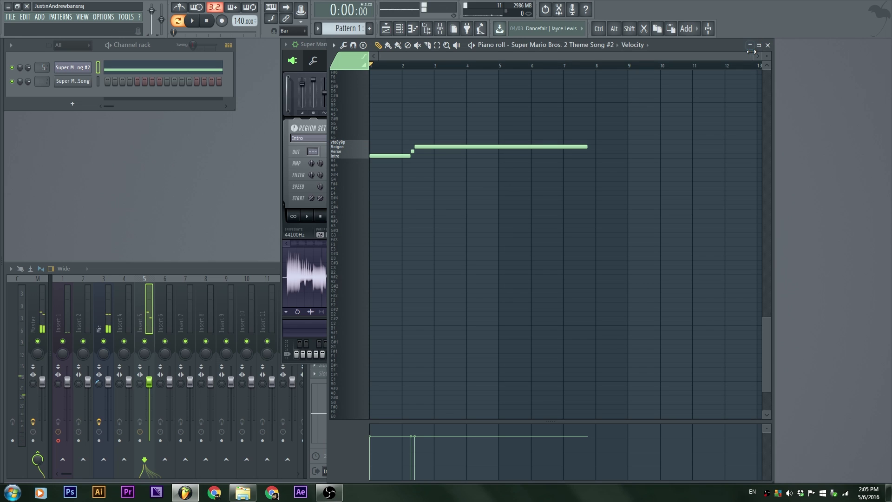
left_click(768, 45)
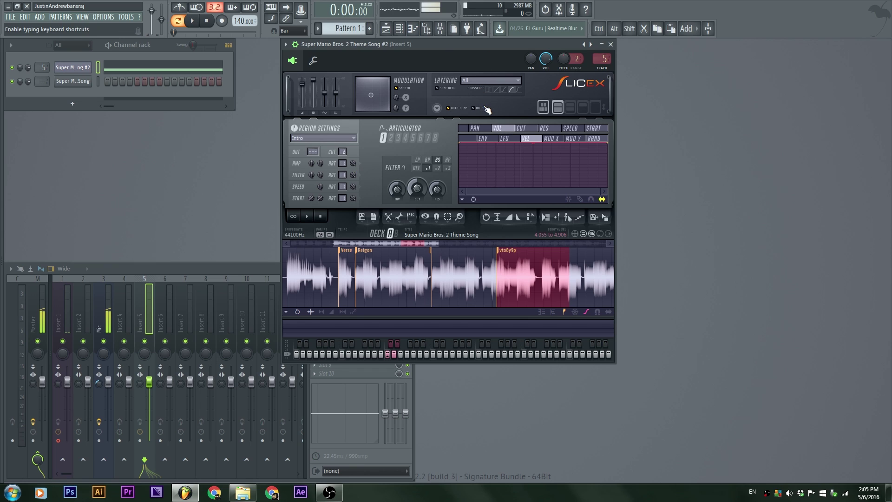
Enable keyboard input for Slicex and switch the deck's display from spectrum back to waveform.
key("Tab")
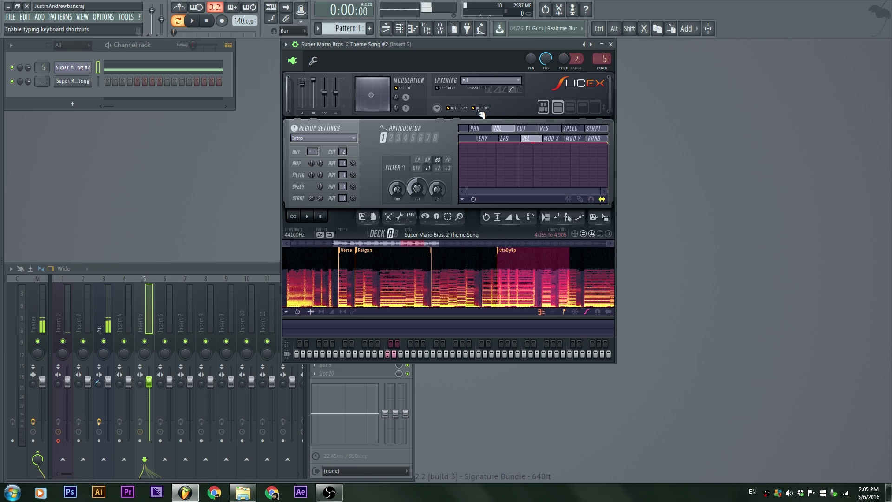
left_click(541, 312)
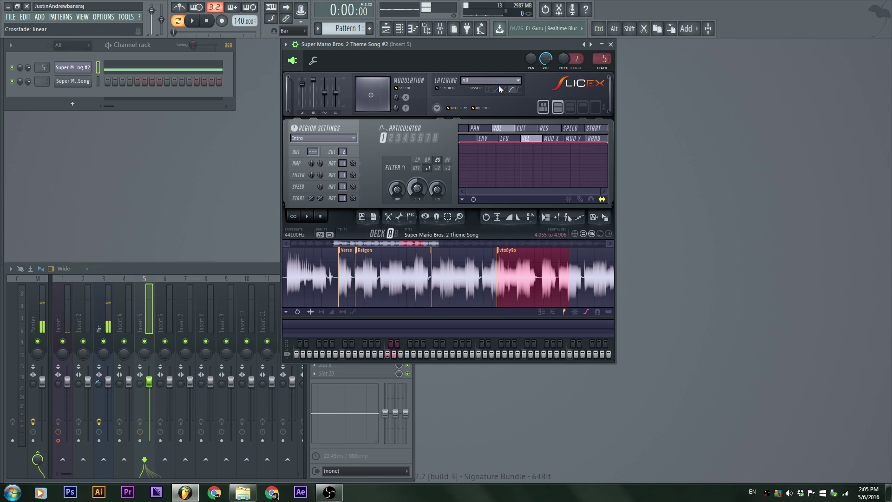
Examine the available drum layering modes and close the list.
left_click(486, 80)
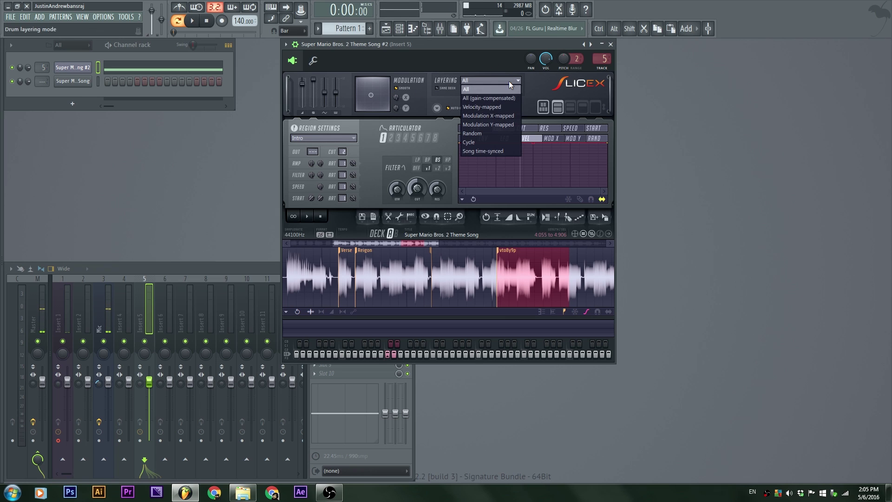
left_click_drag(501, 79, 498, 75)
left_click(454, 85)
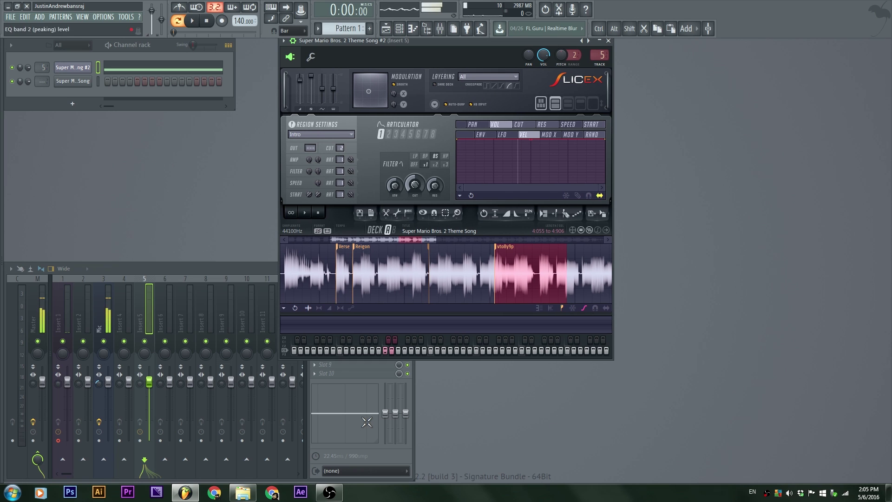
Try the Slicex display modes with and without the keyboard, finishing in the full editor view with the keyboard hidden.
left_click(555, 102)
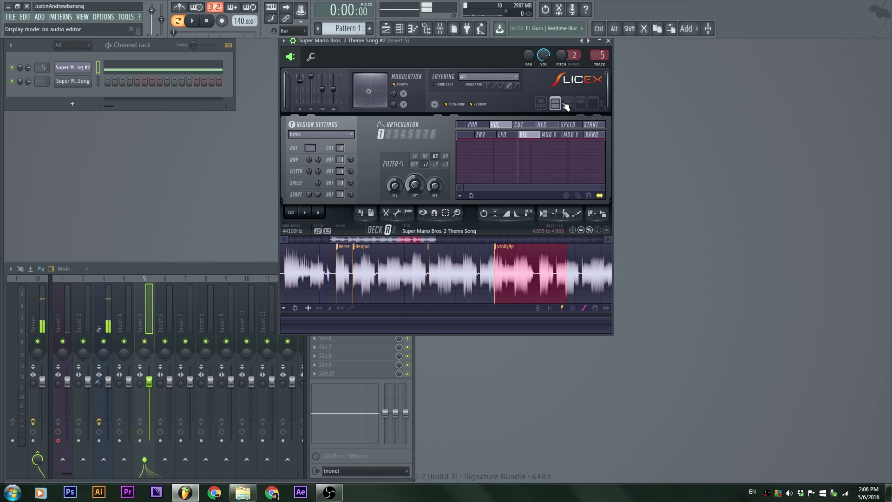
left_click(568, 103)
left_click(580, 103)
left_click(592, 103)
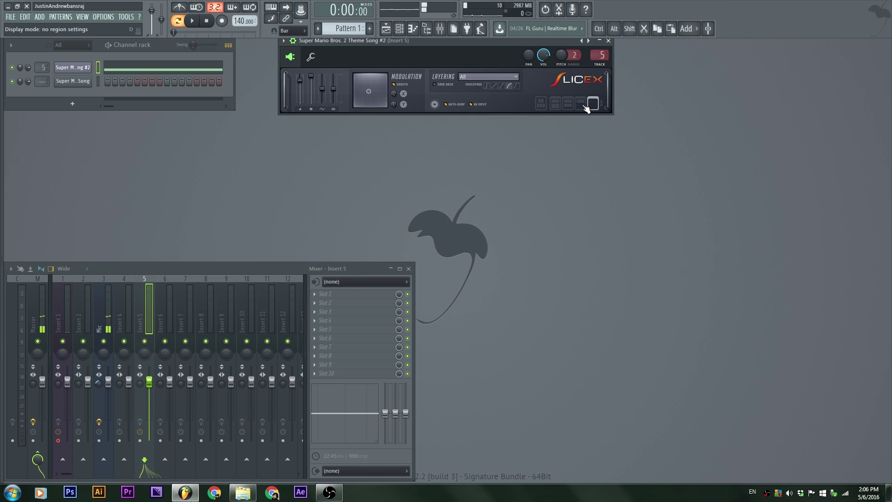
left_click(580, 104)
left_click(568, 103)
left_click(556, 103)
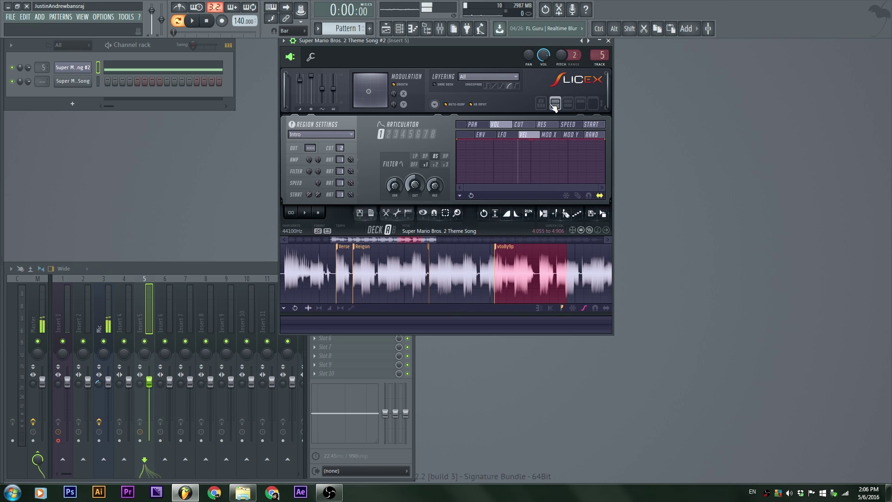
left_click(542, 103)
left_click(567, 103)
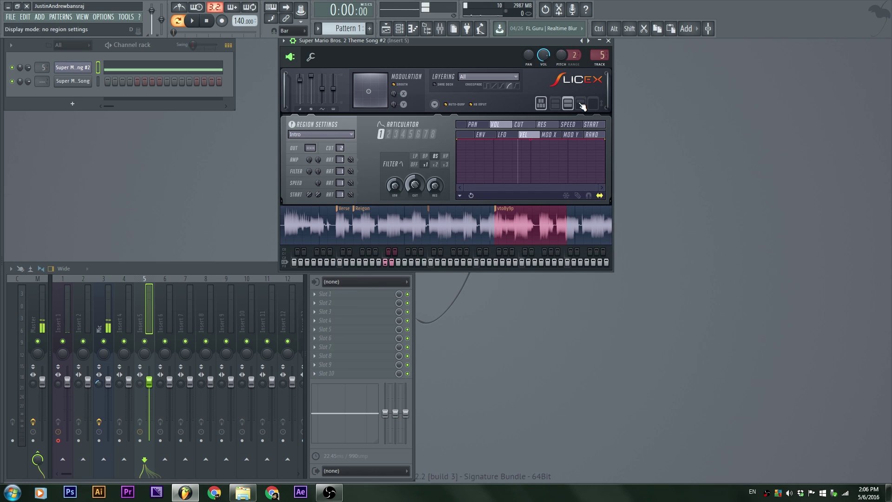
left_click(580, 103)
left_click(568, 103)
left_click(580, 103)
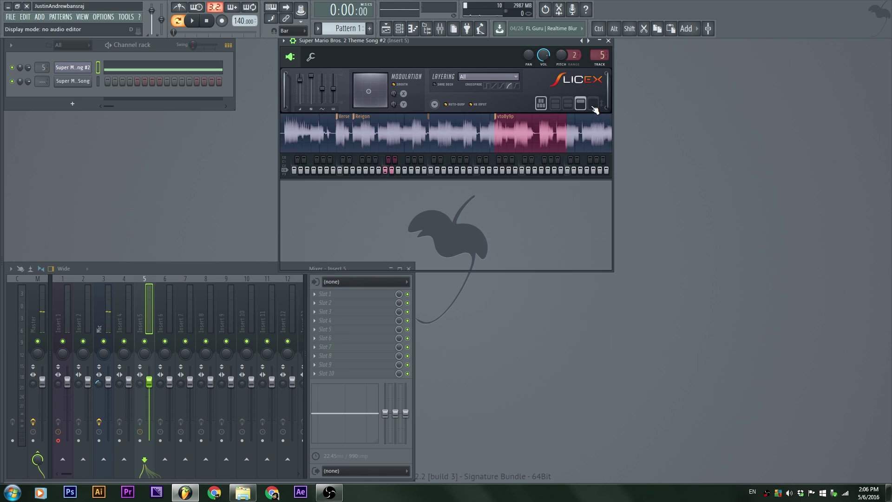
left_click(555, 103)
left_click(541, 103)
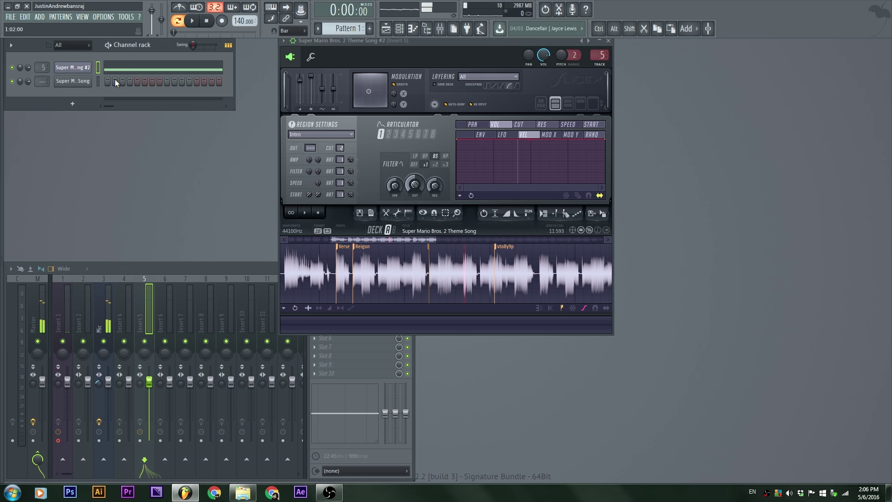
Delete the existing slice notes from the piano roll of the Super Mario Bros. 2 Theme Song #2 channel.
left_click(92, 68)
left_click(91, 66)
left_click(139, 69)
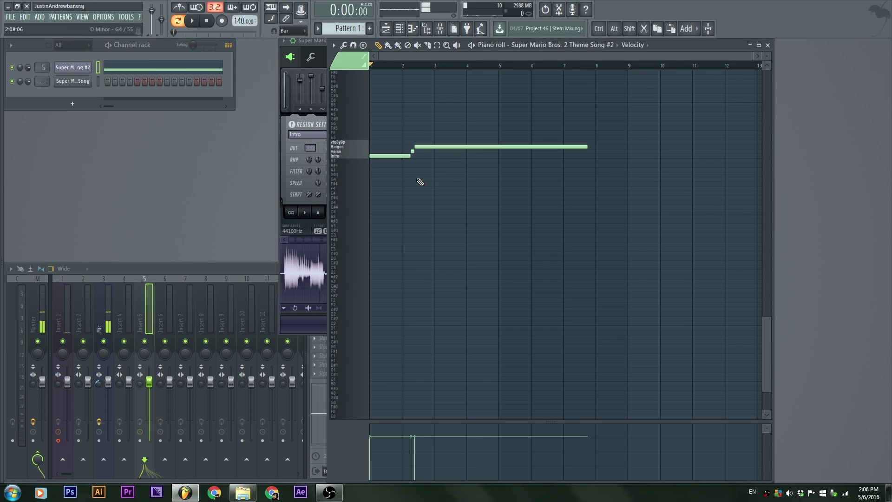
right_click(403, 155)
right_click(436, 146)
Fill bar 1 with eight evenly spaced Verse notes, play the pattern back and close the piano roll.
scroll(366, 159, "up", 3)
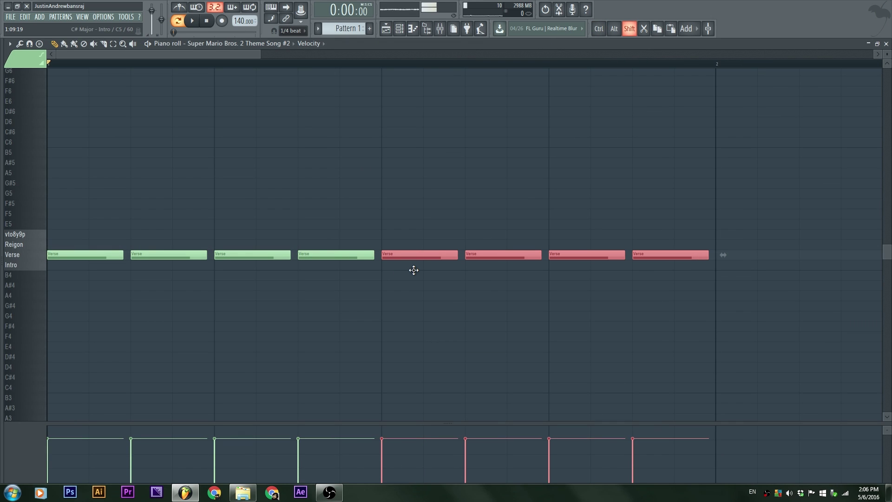
key("ctrl+d")
key("space")
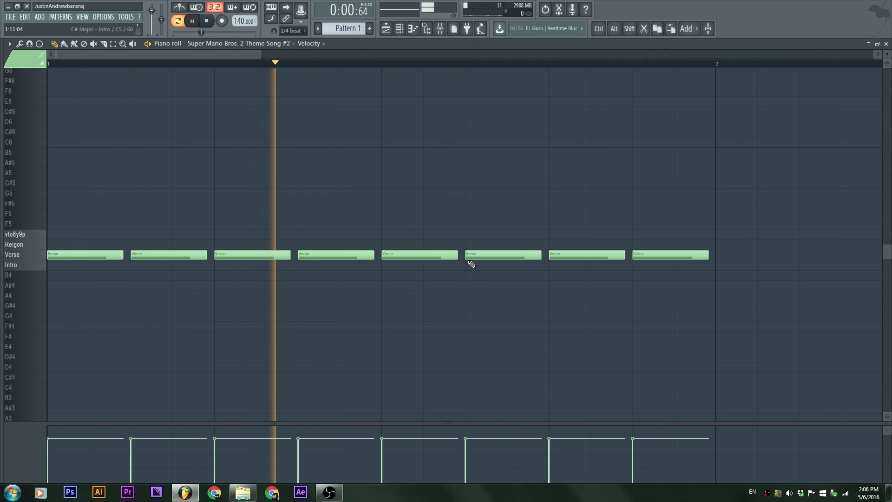
key("space")
key("Escape")
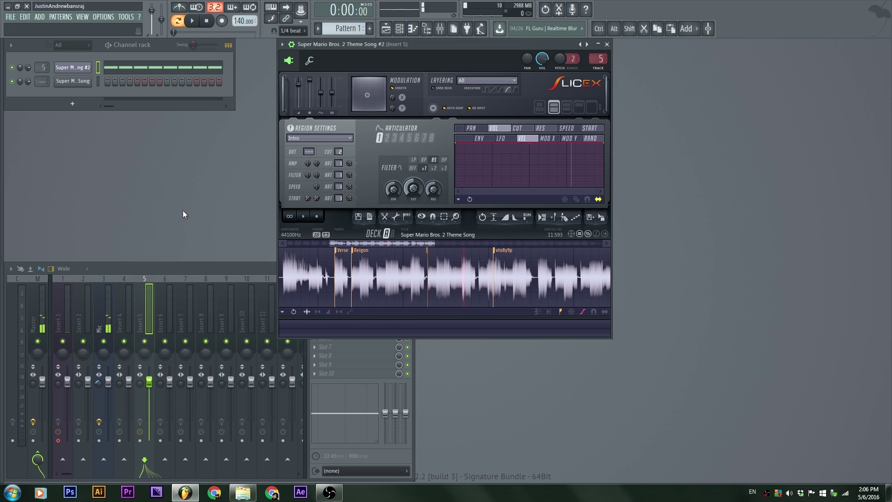
Switch the Slicex editor to deck B and back to deck A.
left_click(393, 234)
left_click(385, 234)
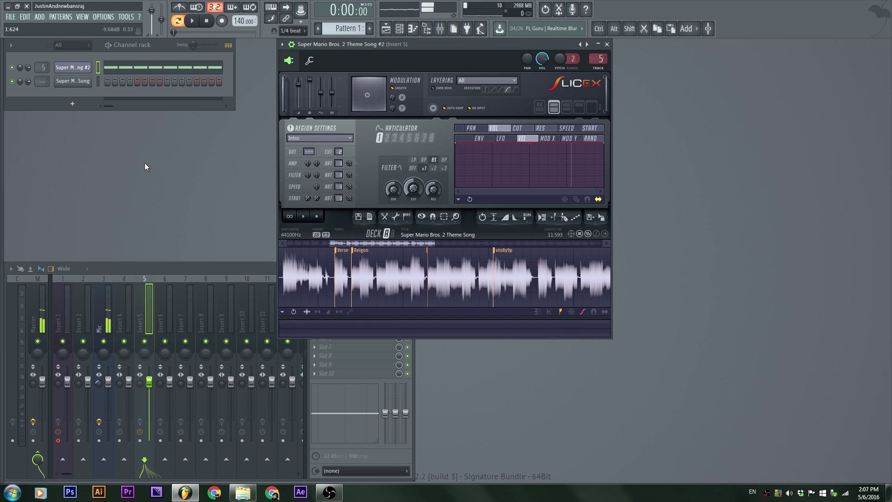